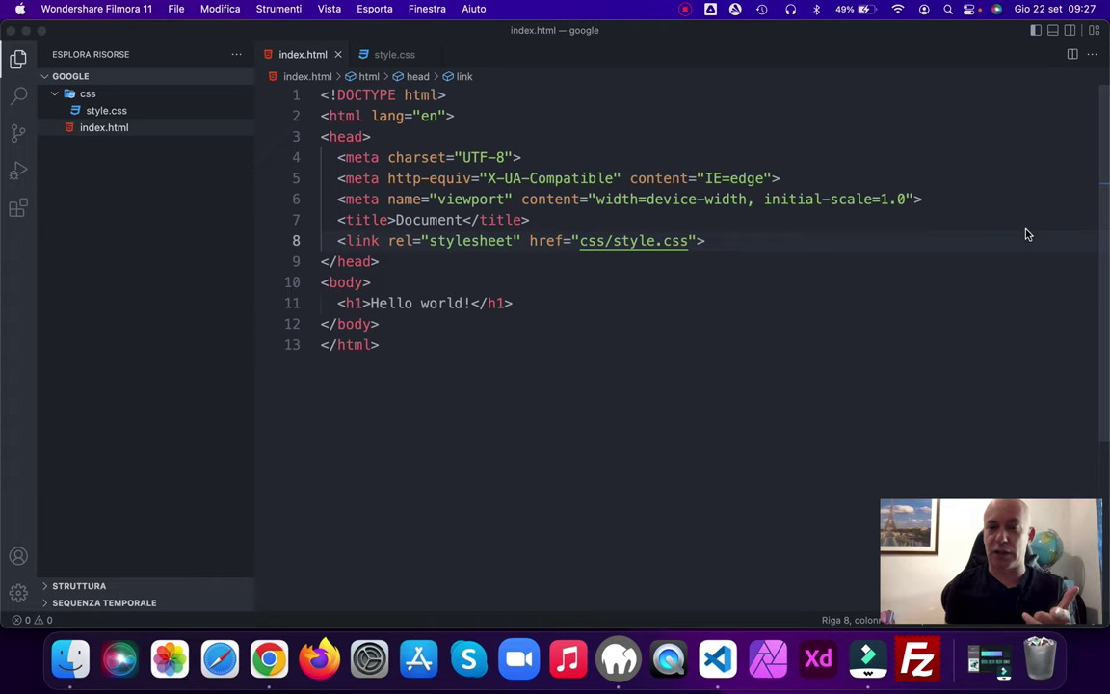
Step: Search Google for 'google font helpers' in a new Chrome tab beside the Hello world! page
click(269, 659)
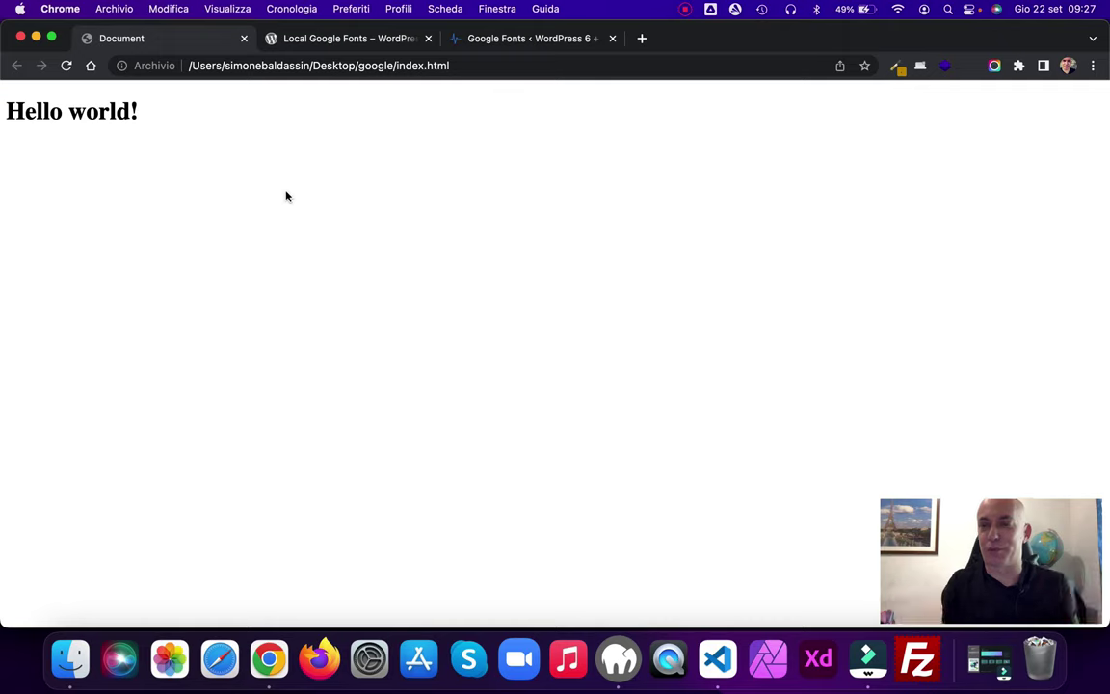
click(642, 38)
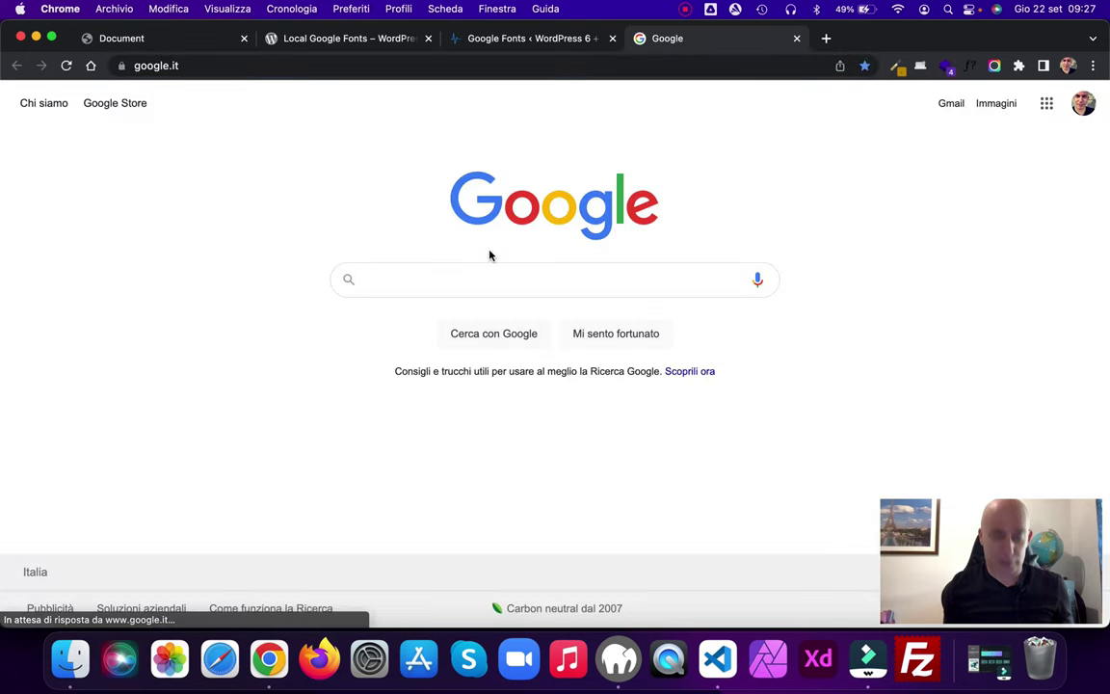
text(google)
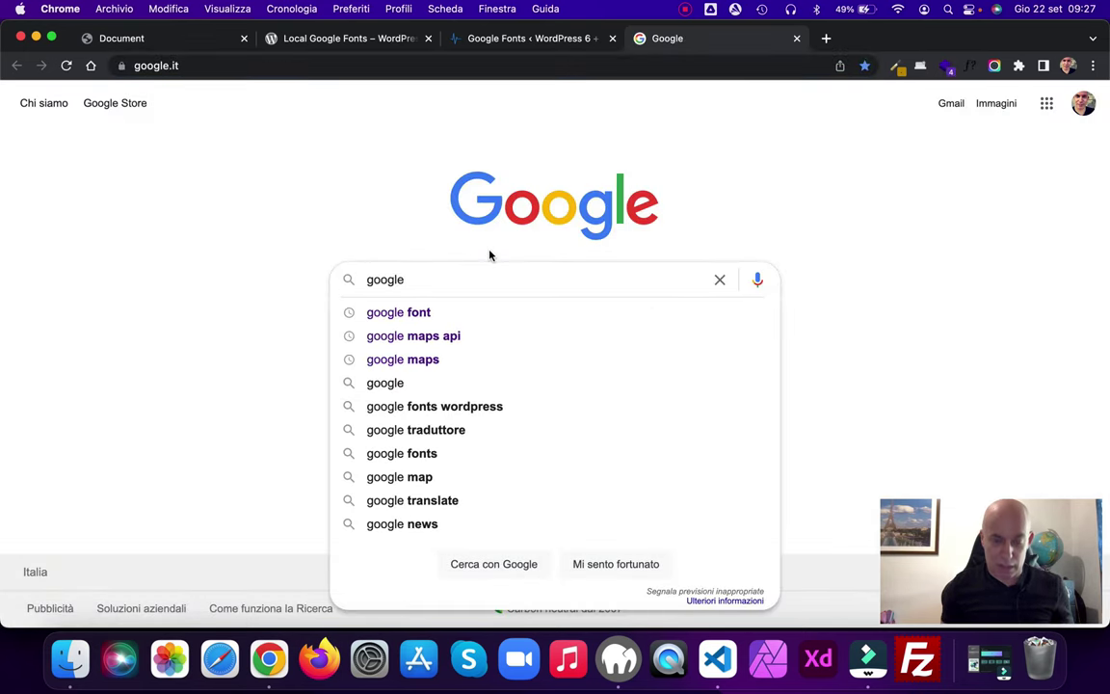
text( font )
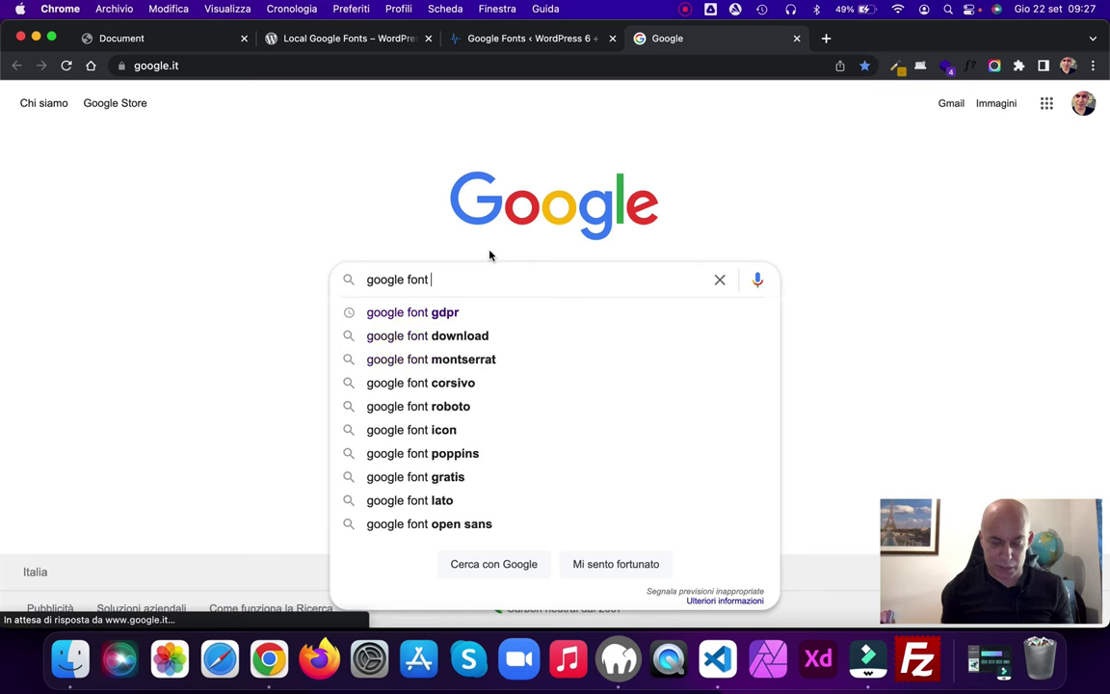
text(helpers)
key(Return)
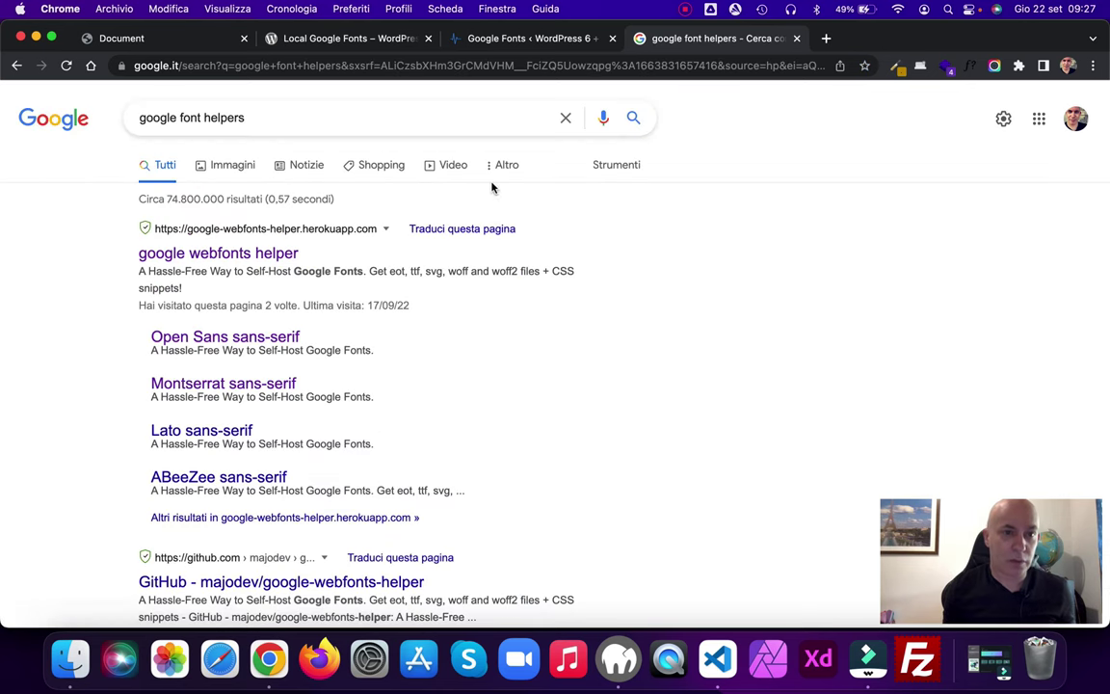
Step: Open google-webfonts-helper, filter the font list with 'mont' and open Montserrat
click(273, 237)
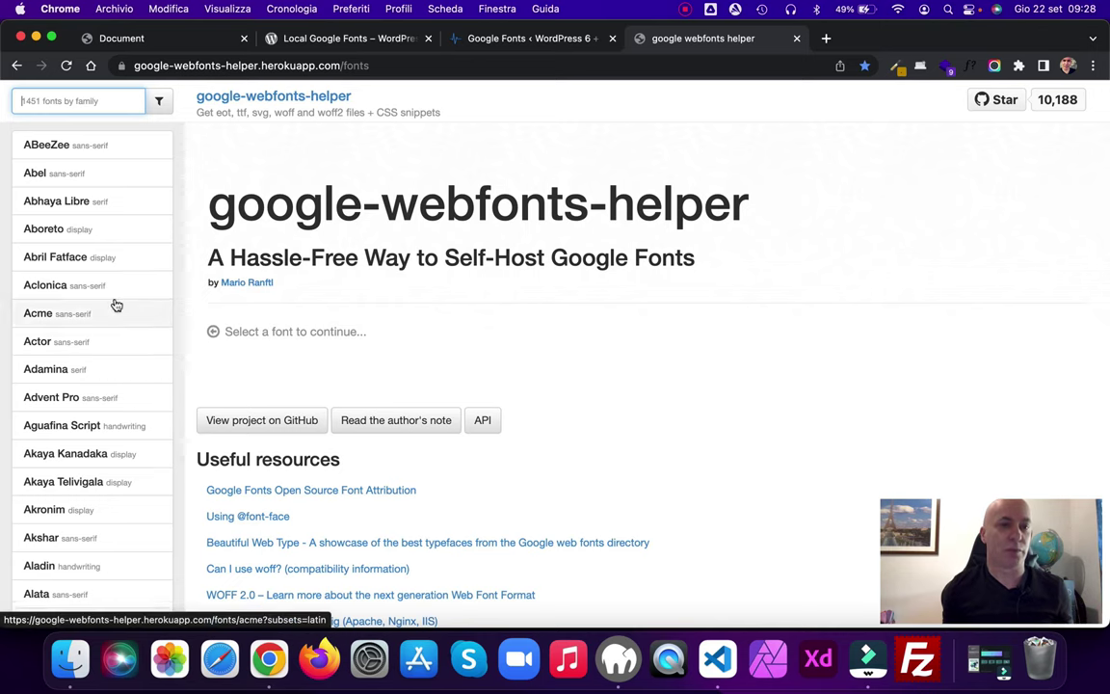
scroll(116, 306, down, 3)
scroll(116, 305, down, 5)
scroll(116, 305, up, 1)
scroll(116, 305, up, 8)
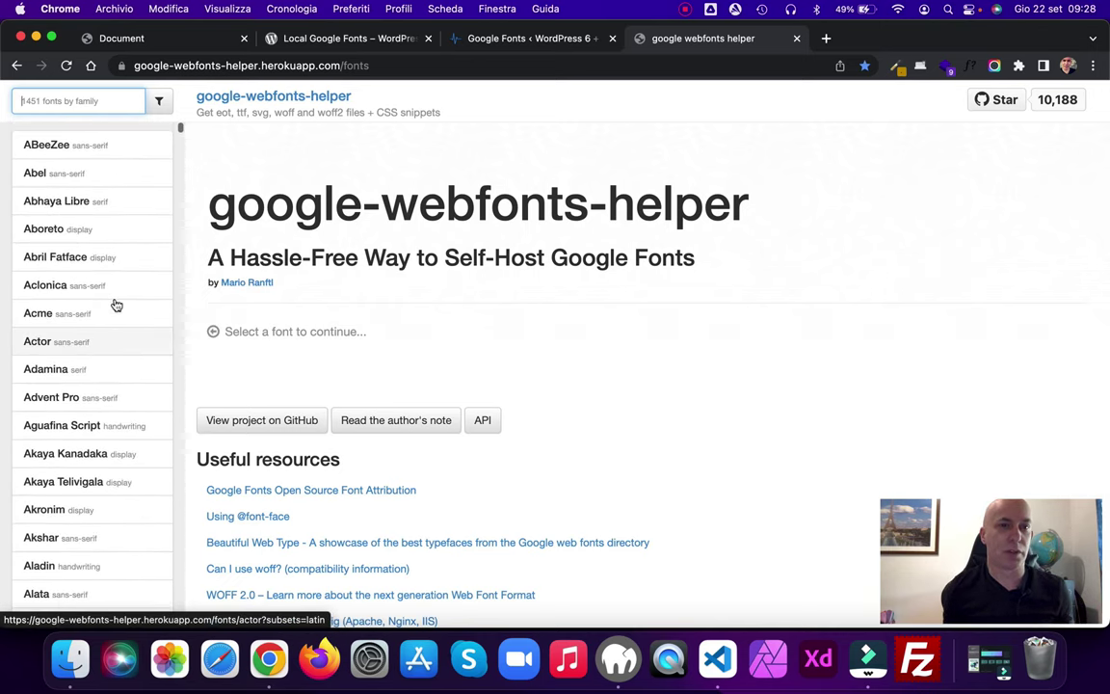
text(mo)
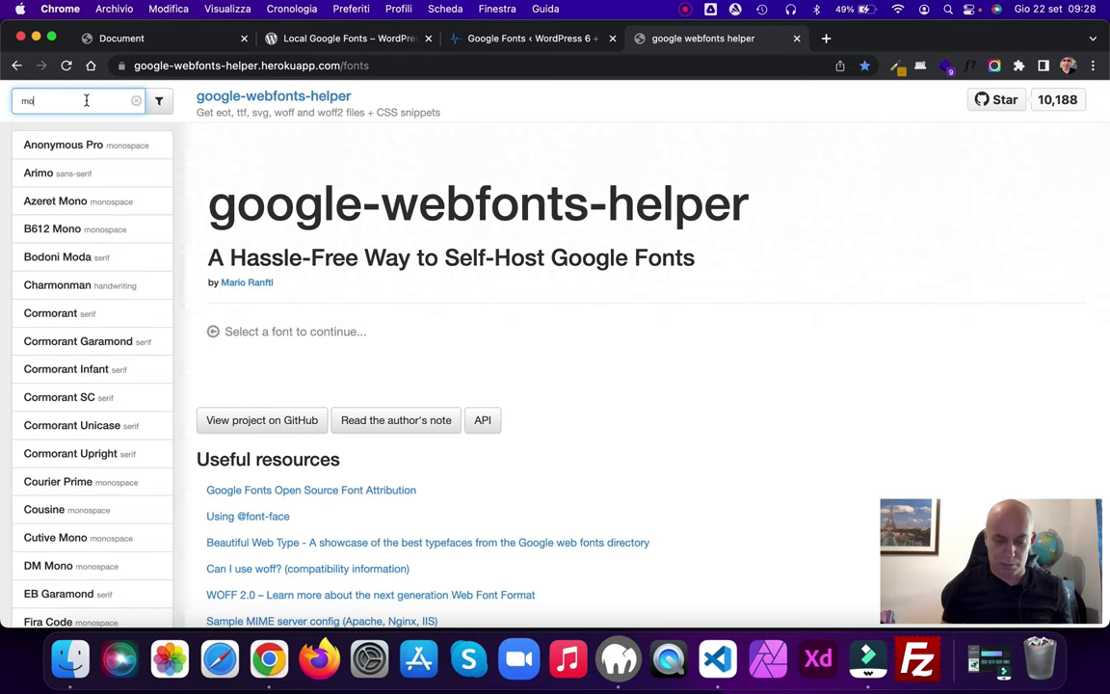
text(nt)
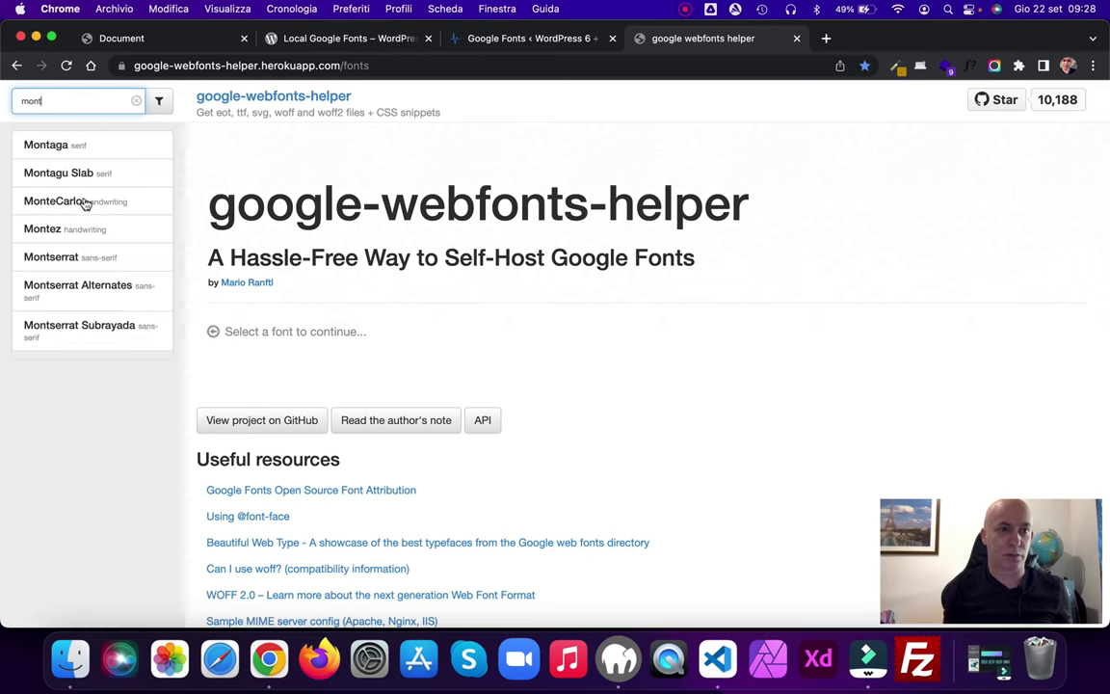
click(97, 262)
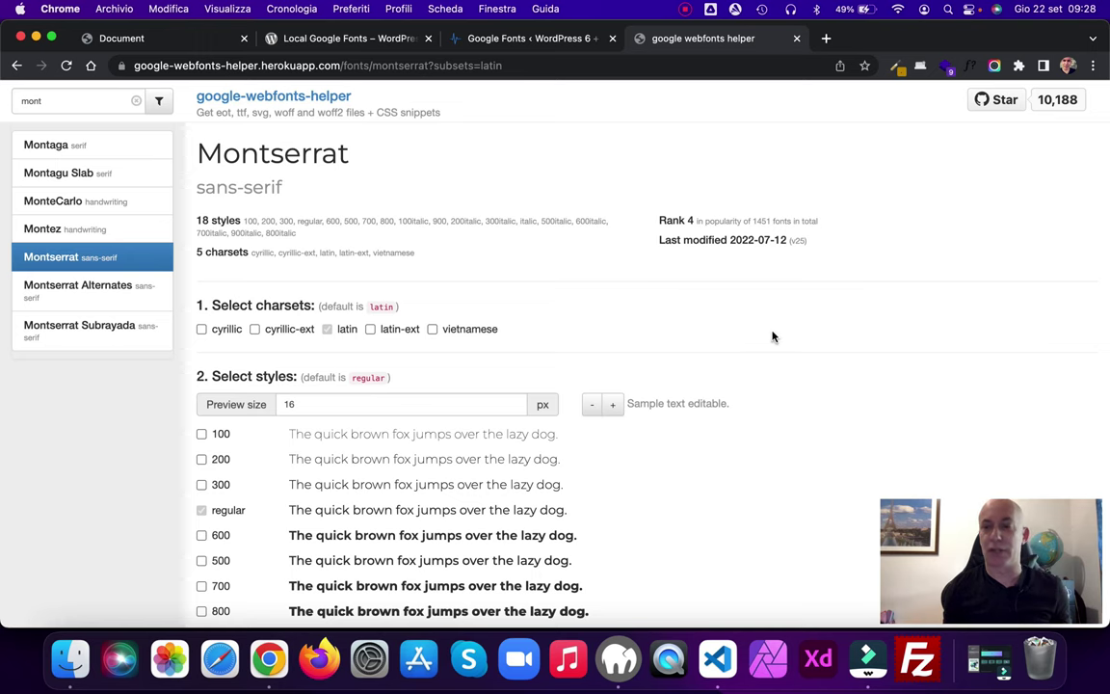
Step: Tick the 700 weight alongside regular in Montserrat's selected styles
scroll(772, 337, down, 4)
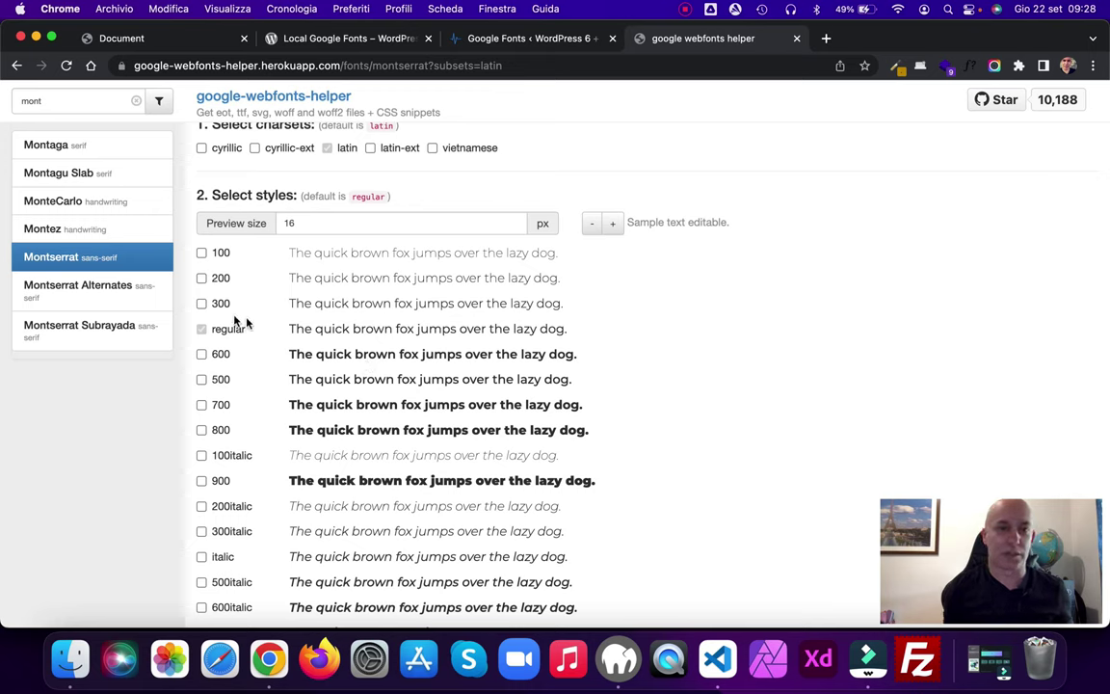
click(202, 405)
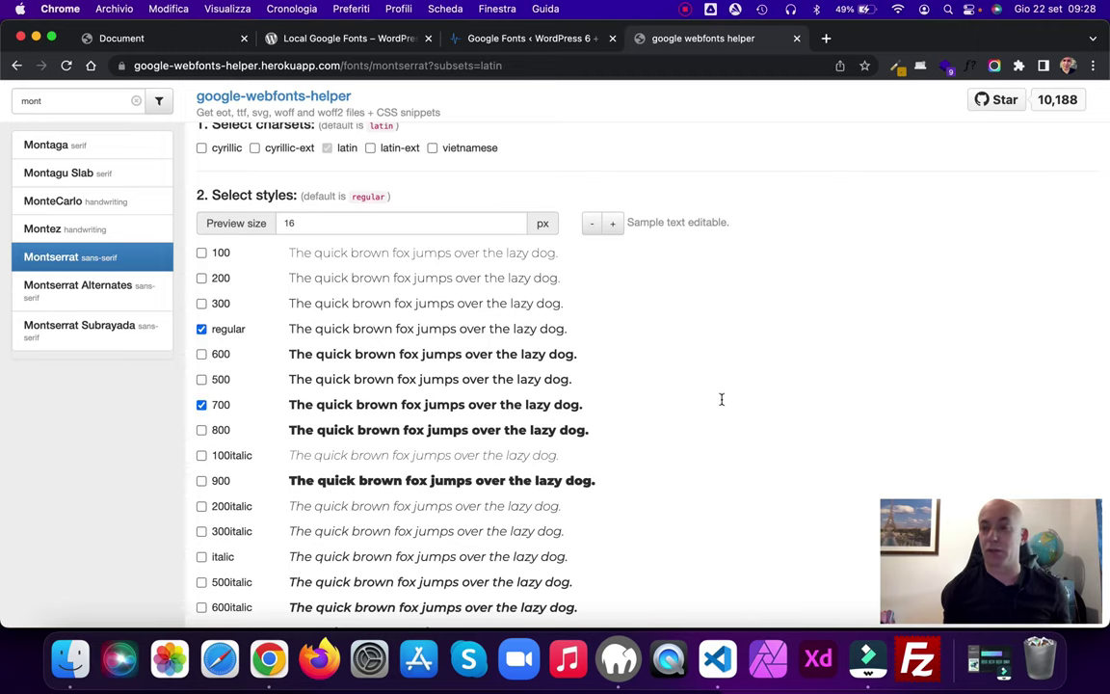
scroll(721, 399, down, 2)
scroll(720, 399, down, 3)
scroll(721, 401, down, 2)
scroll(721, 405, down, 4)
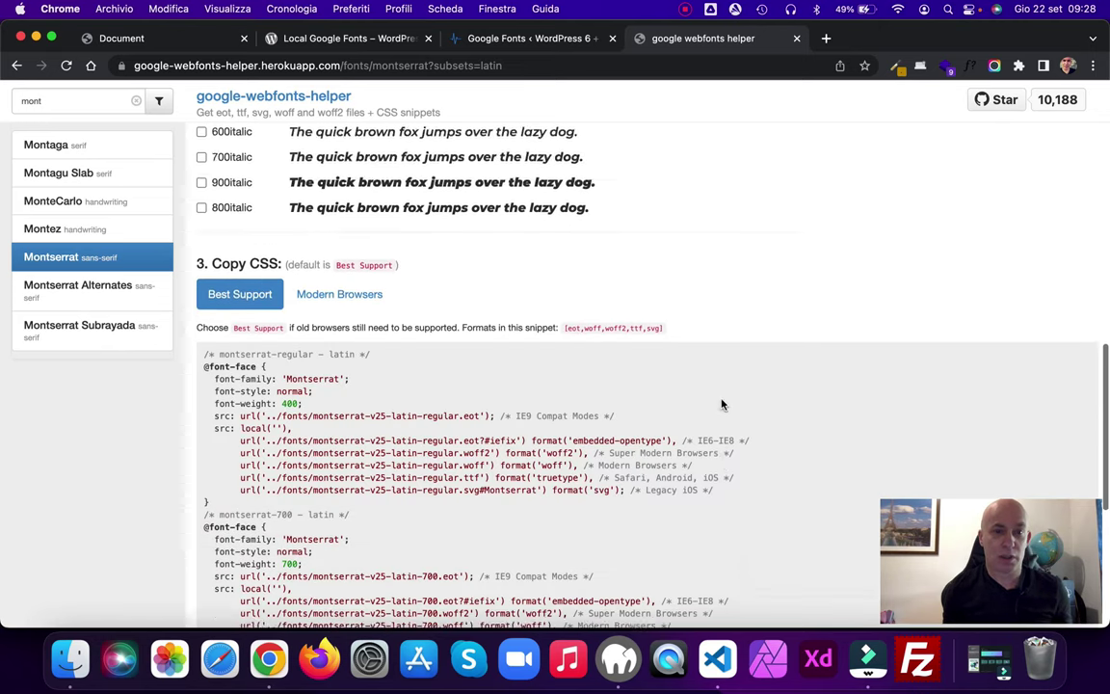
scroll(720, 404, down, 1)
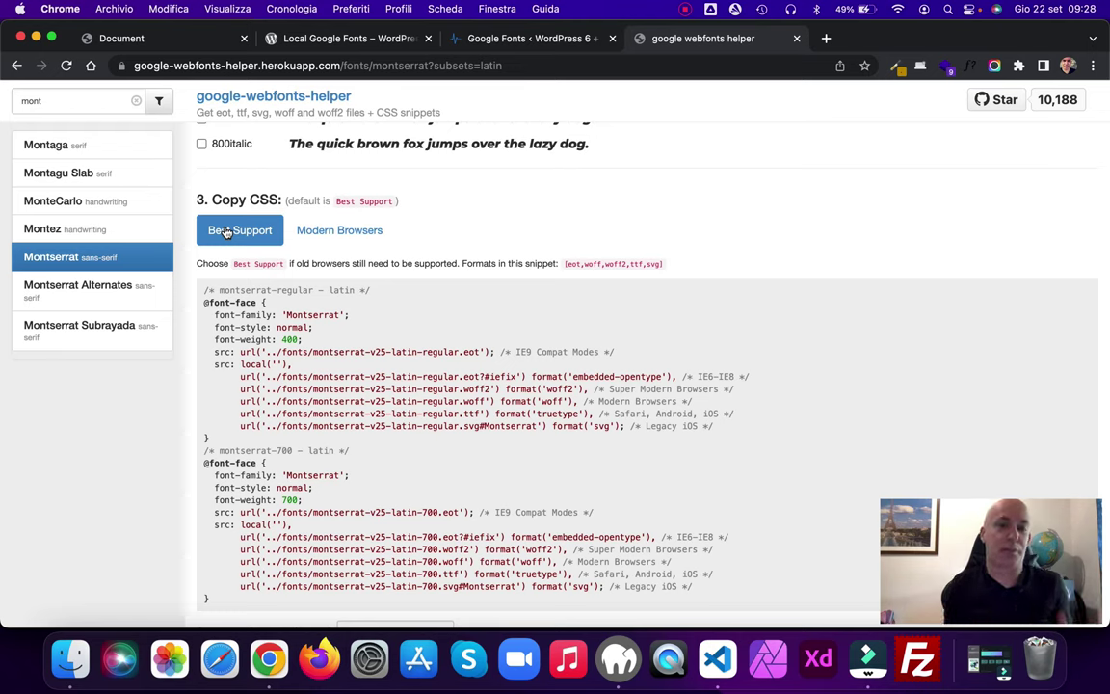
click(346, 242)
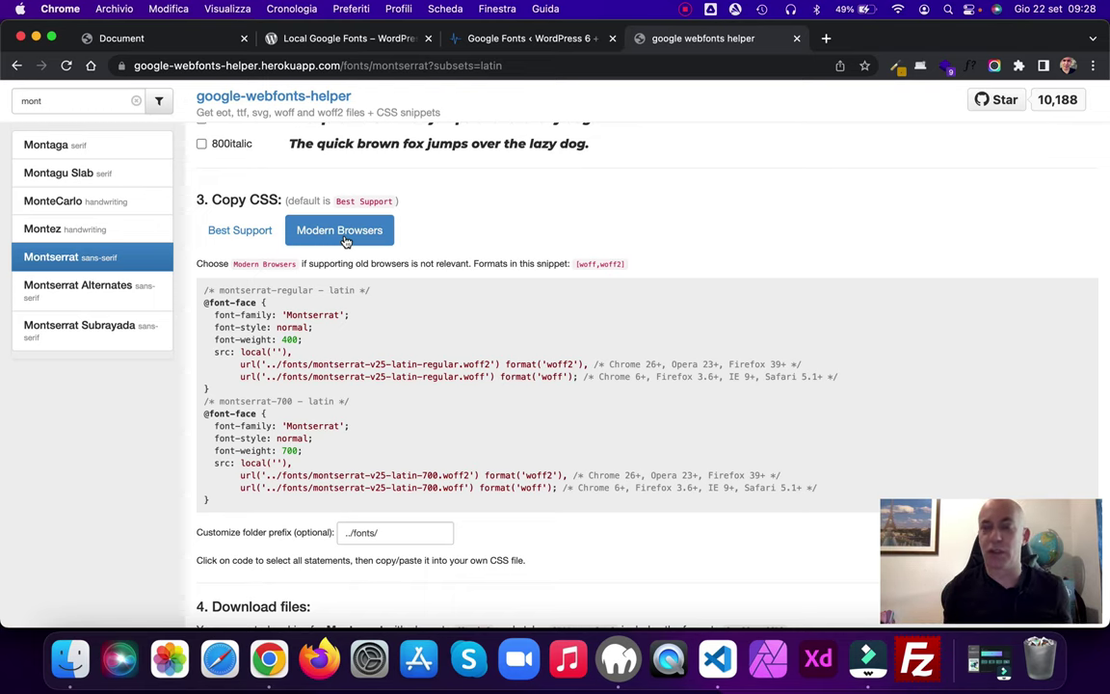
scroll(487, 288, down, 1)
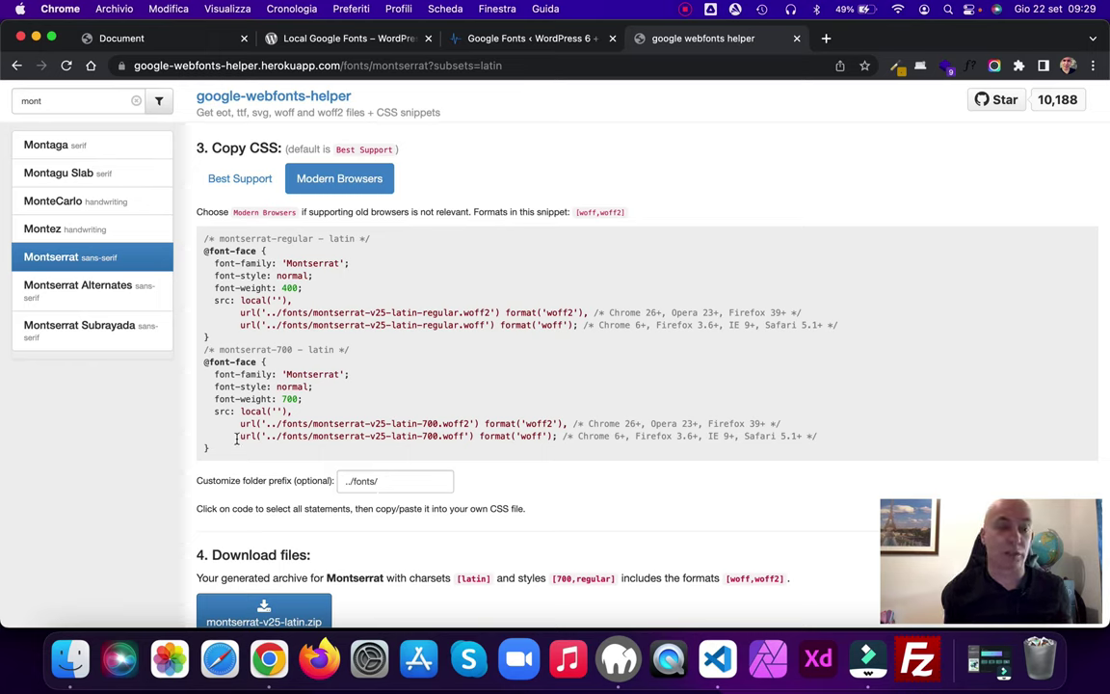
drag(198, 453, 203, 245)
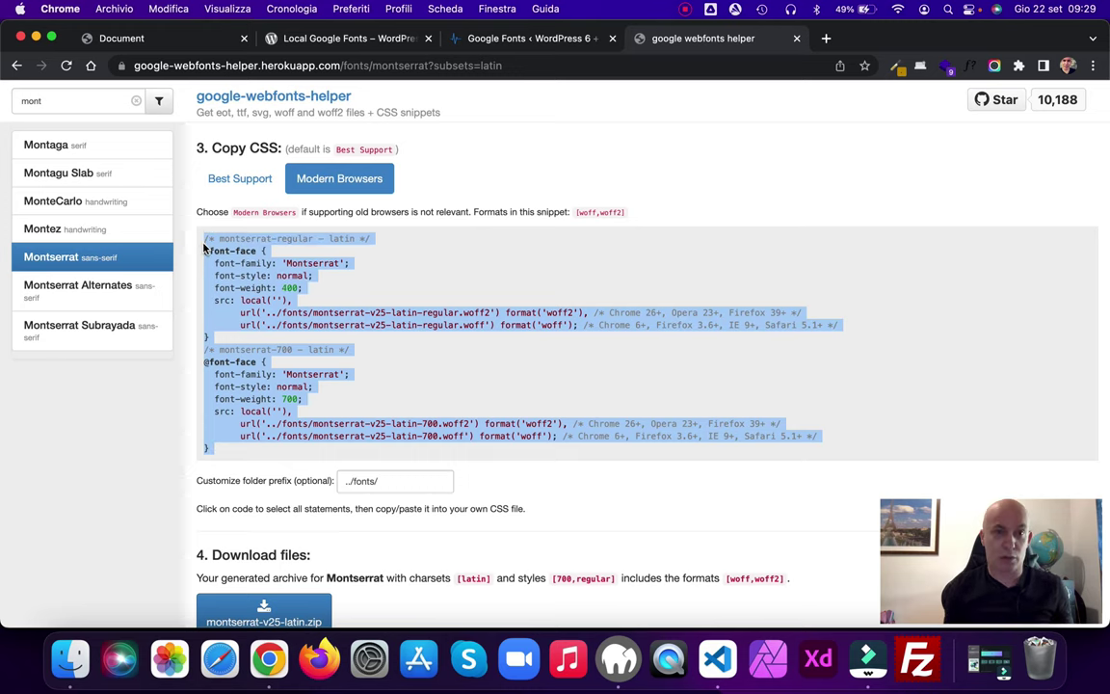
click(713, 660)
click(106, 110)
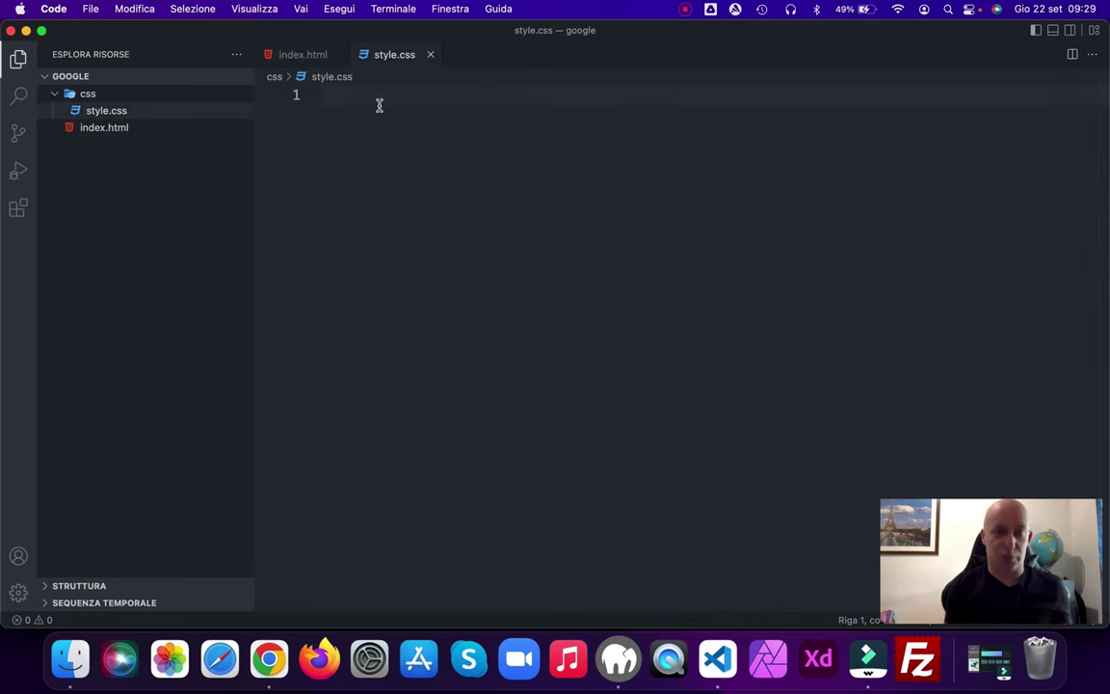
text(/* montserrat-regular - latin */ @font-face {   font-family: 'Montserrat';   font-style: normal;   font-weight: 400;   src: local(''),        url('../fonts/montserrat-v25-latin-regular.woff2') format('woff2'), /* Chrome 26+, Opera 23+, Firefox 39+ */        url('../fonts/montserrat-v25-latin-regular.woff') format('woff'); /* Chrome 6+, Firefox 3.6+, IE 9+, Safari 5.1+ */ } /* montserrat-700 - latin */ @font-face {   font-family: 'Montserrat';   font-style: normal;   font-weight: 700;   src: local(''),        url('../fonts/montserrat-v25-latin-700.woff2') format('woff2'), /* Chrome 26+, Opera 23+, Firefox 39+ */        url('../fonts/montserrat-v25-latin-700.woff') format('woff'); /* Chrome 6+, Firefox 3.6+, IE 9+, Safari 5.1+ */ })
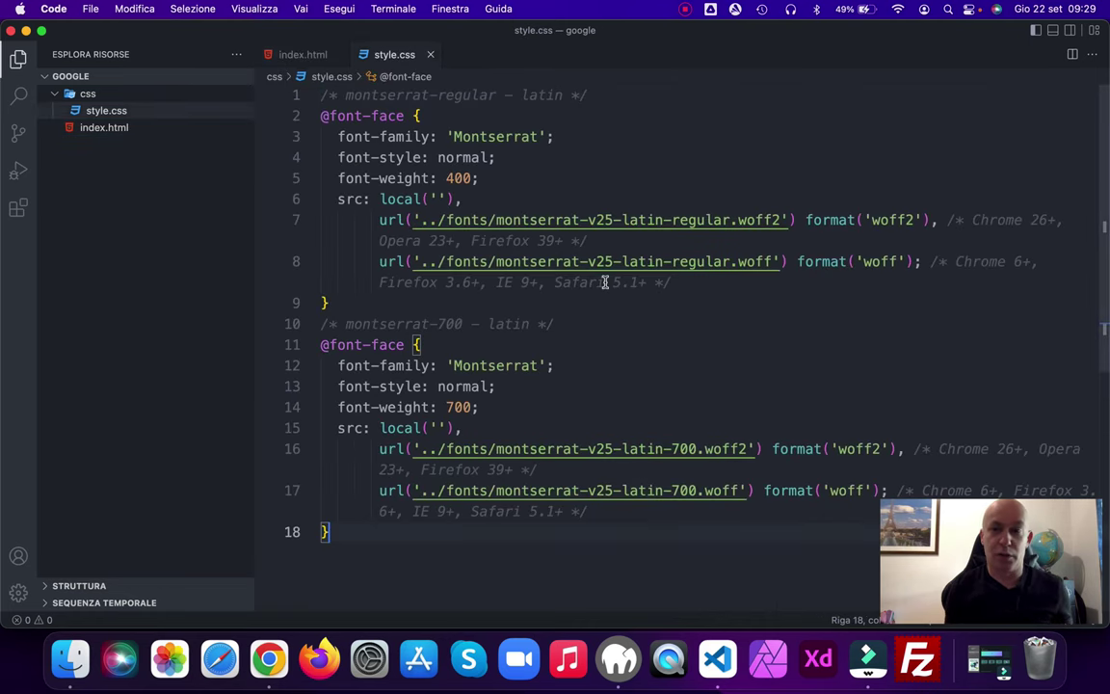
scroll(605, 281, down, 5)
scroll(605, 282, up, 4)
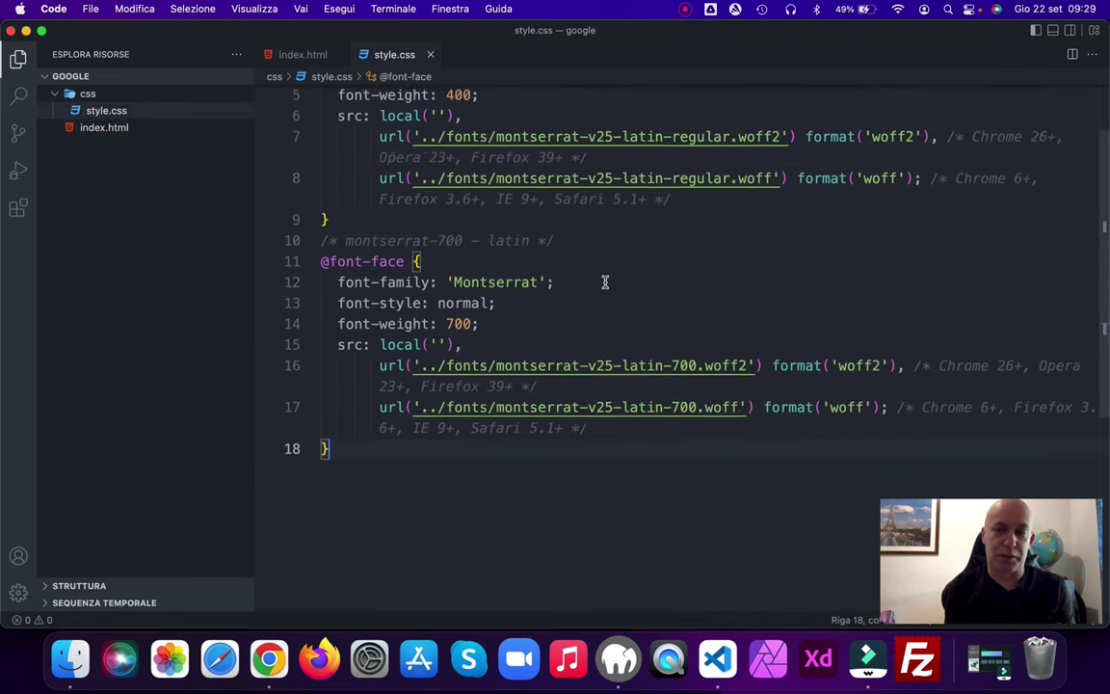
scroll(605, 281, up, 1)
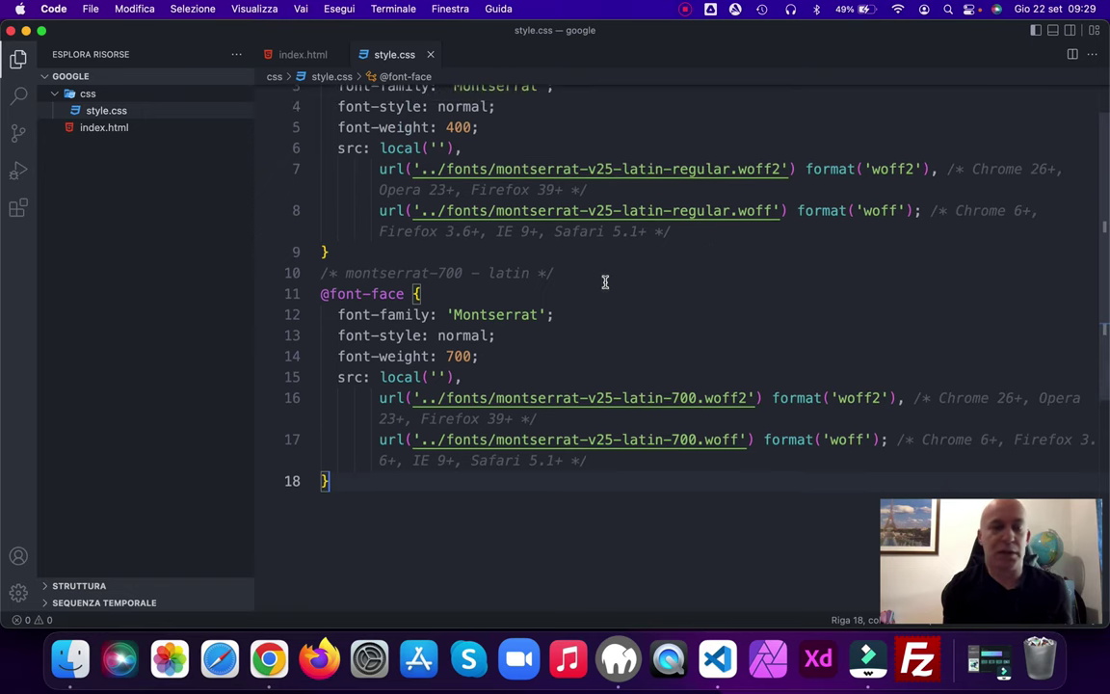
scroll(605, 281, up, 2)
Step: Add a body rule setting font-family: 'Montserrat', sans-serif
key(Return)
key(Return)
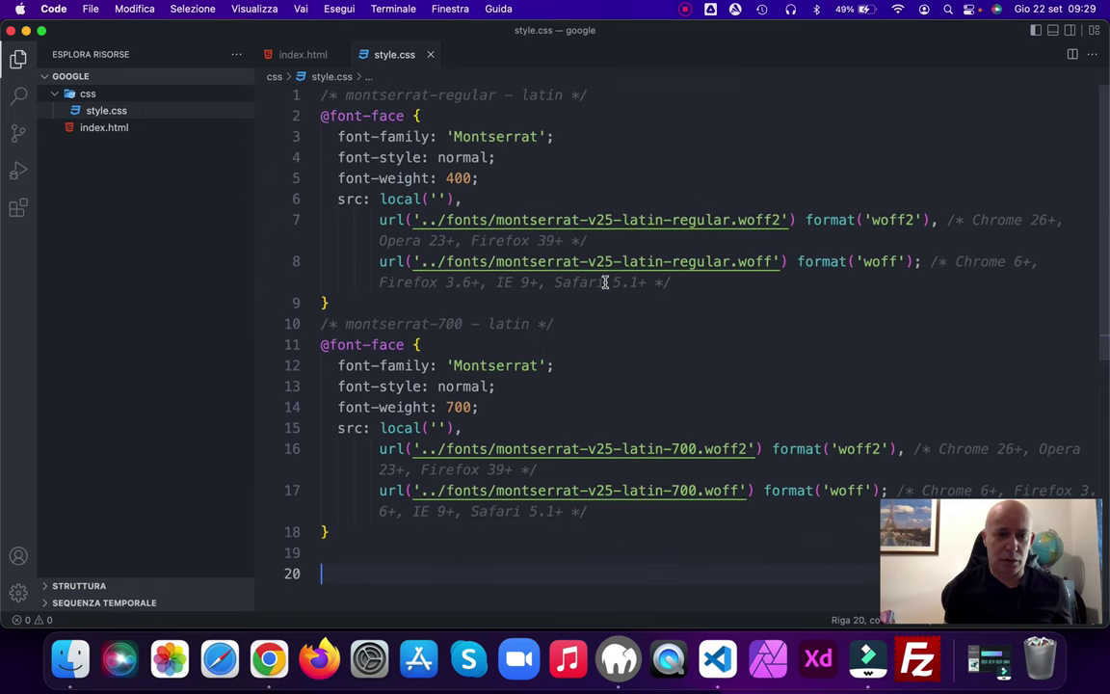
text(body )
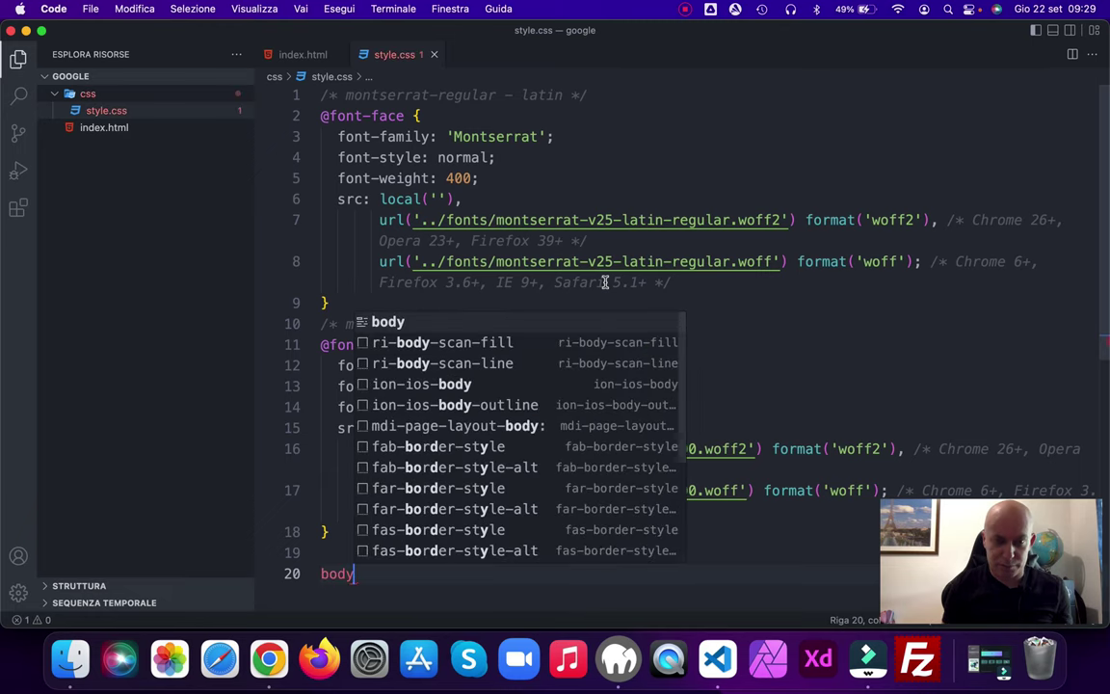
text({)
key(Return)
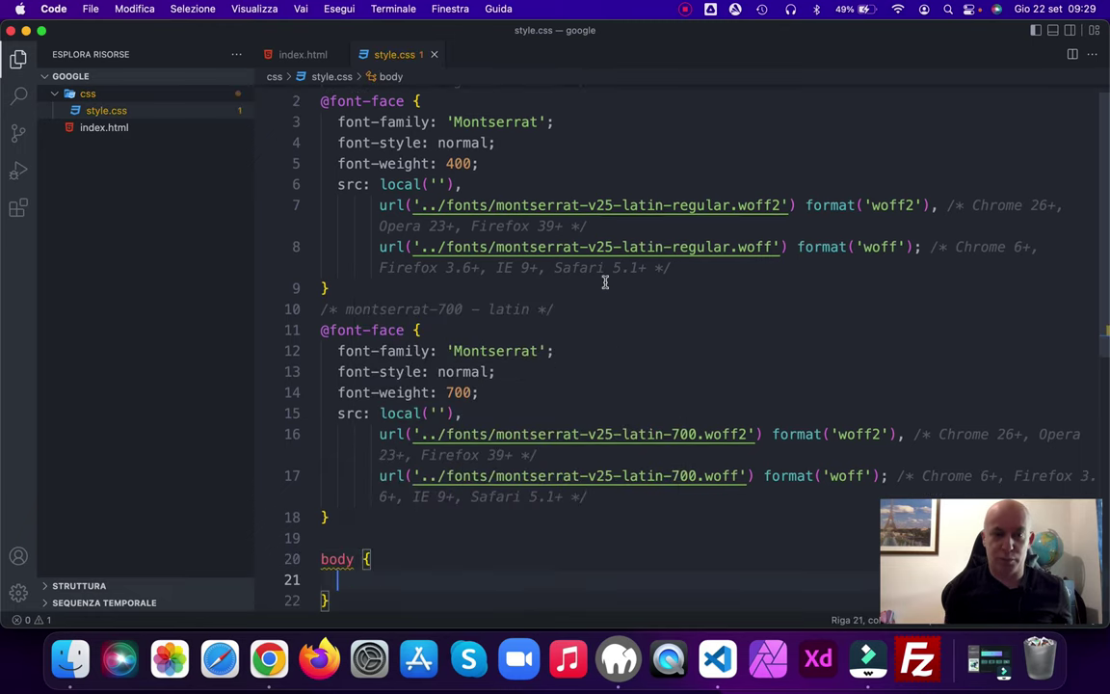
scroll(606, 281, down, 5)
text(f)
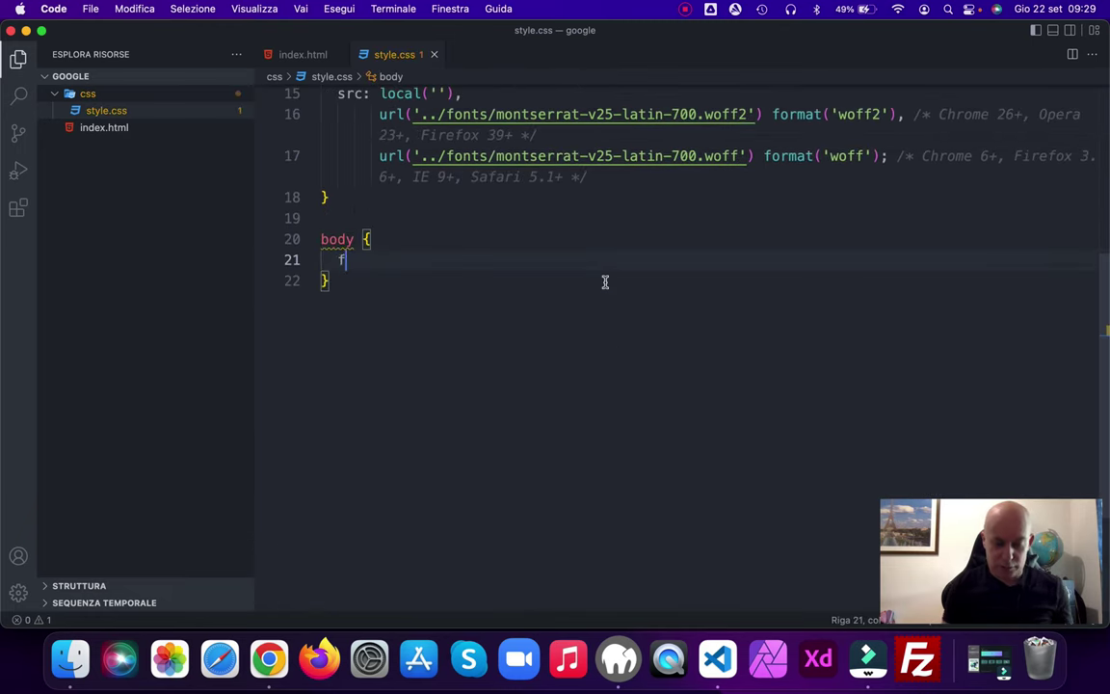
text(ont)
key(Down)
key(Down)
key(Return)
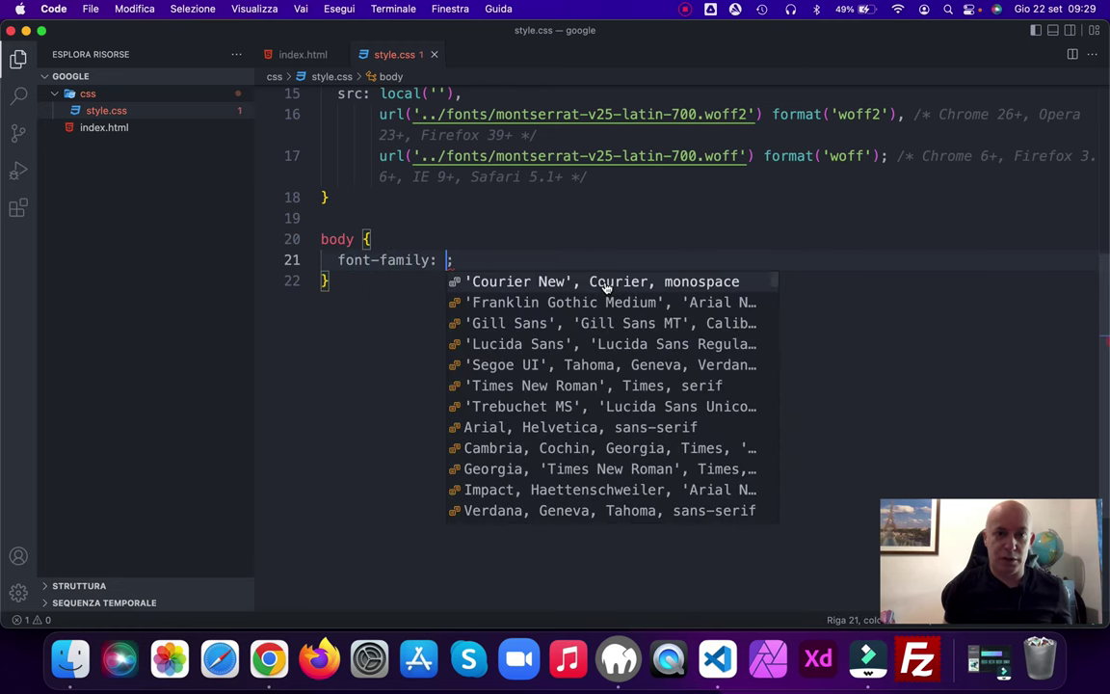
text('M)
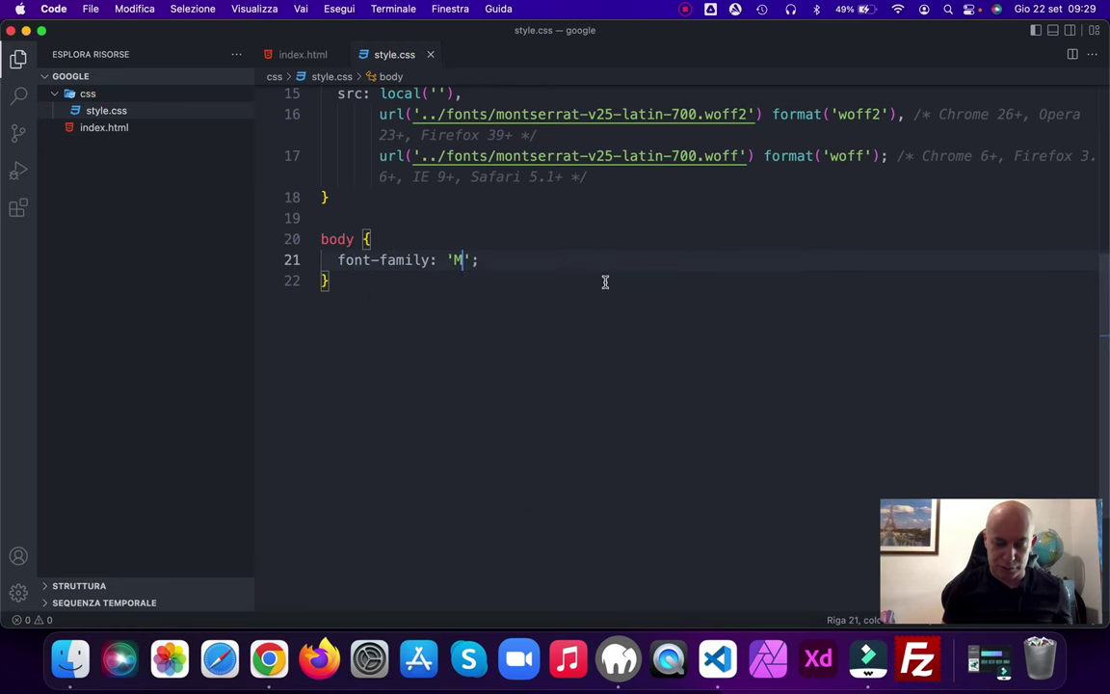
text(ontss)
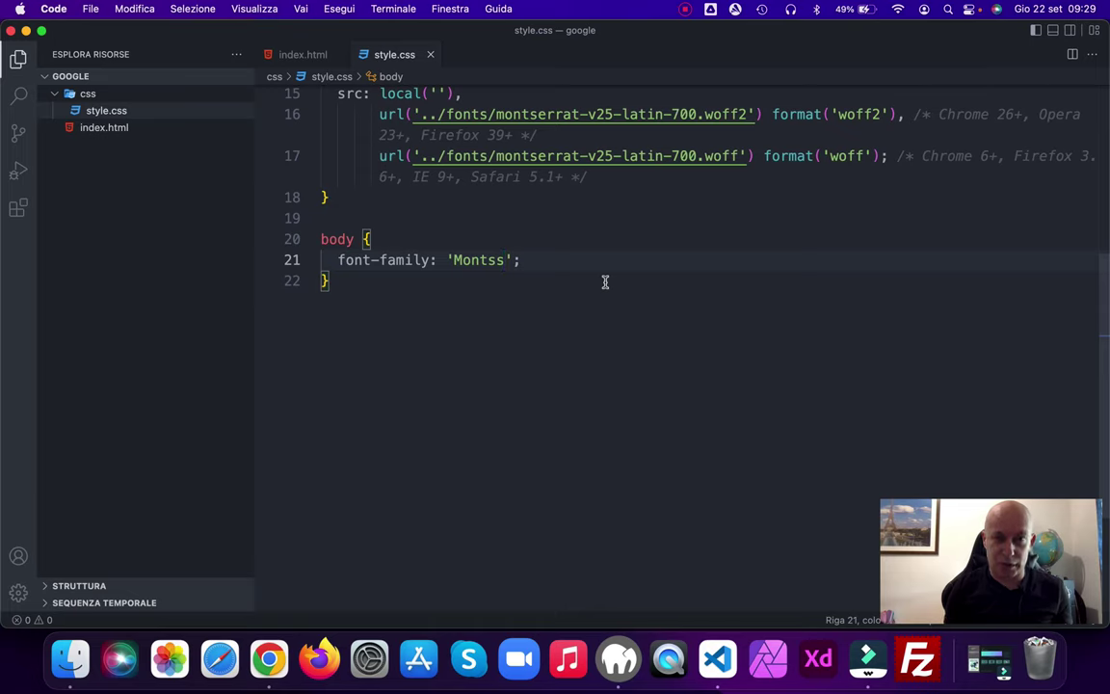
text(rrat)
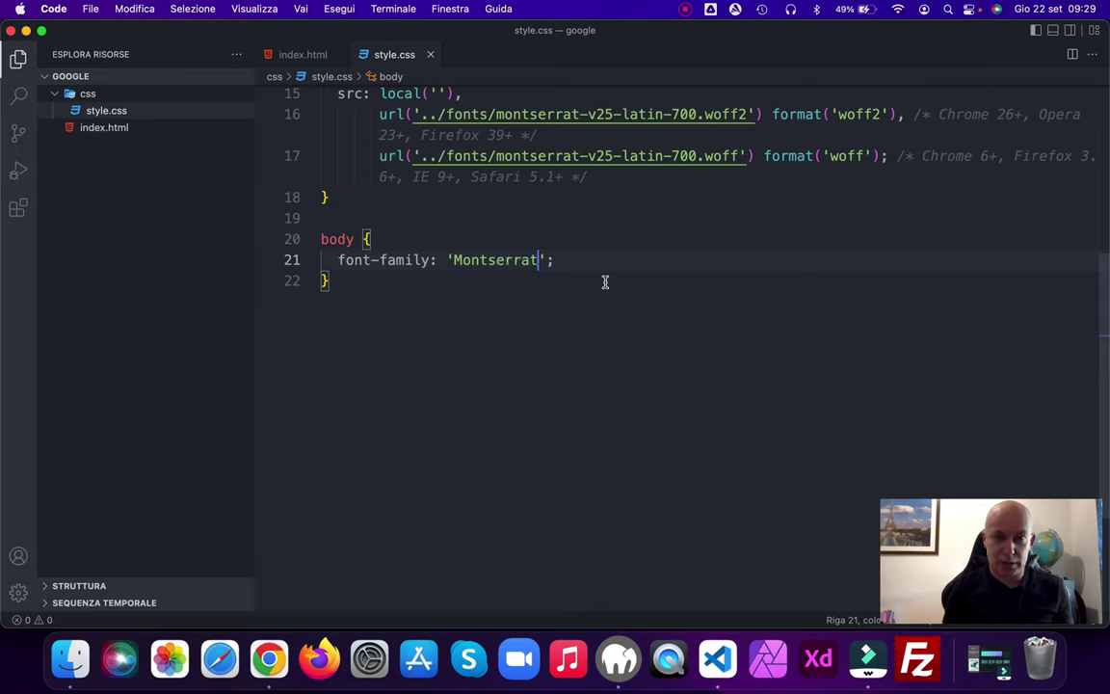
text(', sans)
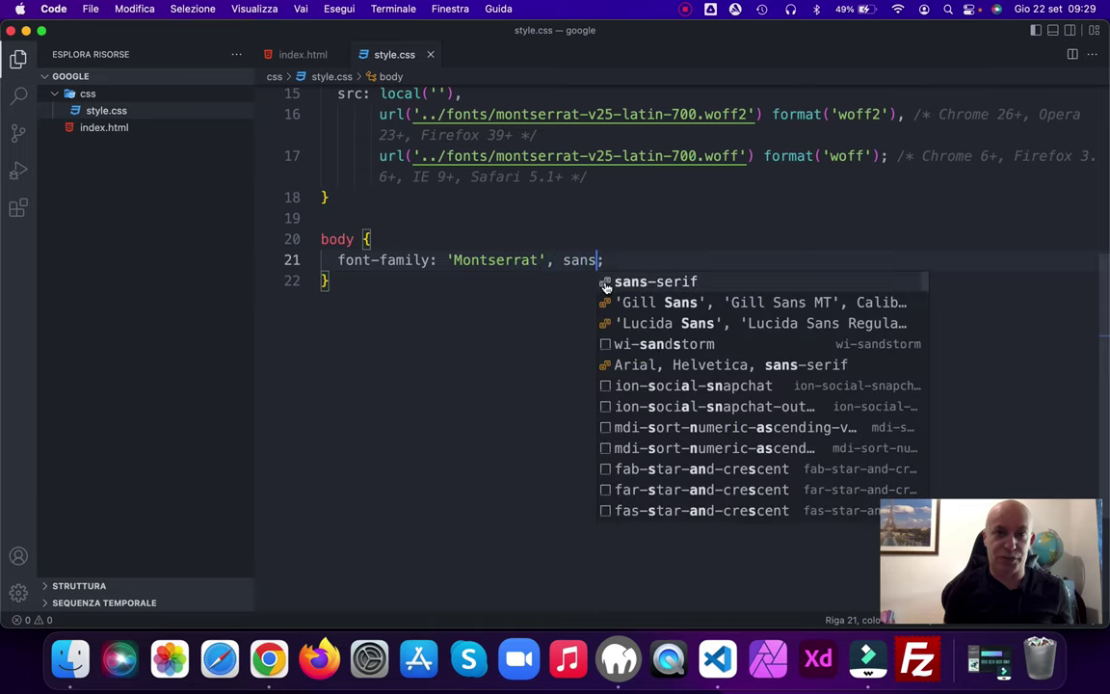
key(Return)
scroll(607, 313, up, 3)
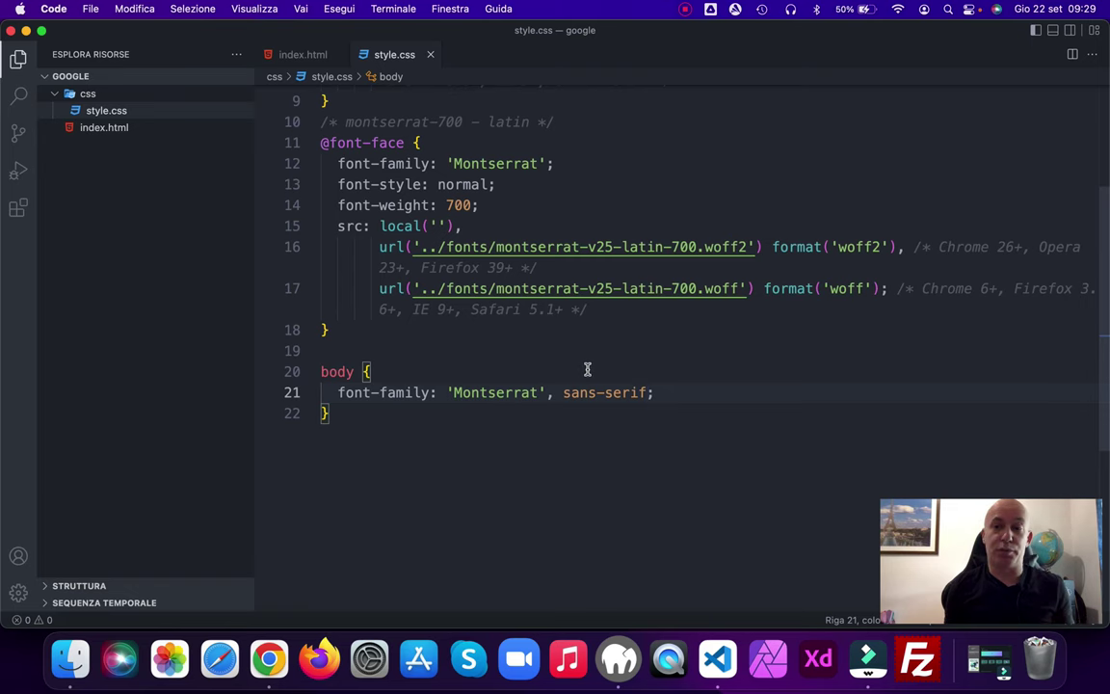
Step: Download montserrat-v25-latin.zip from the helper page and extract it
click(270, 658)
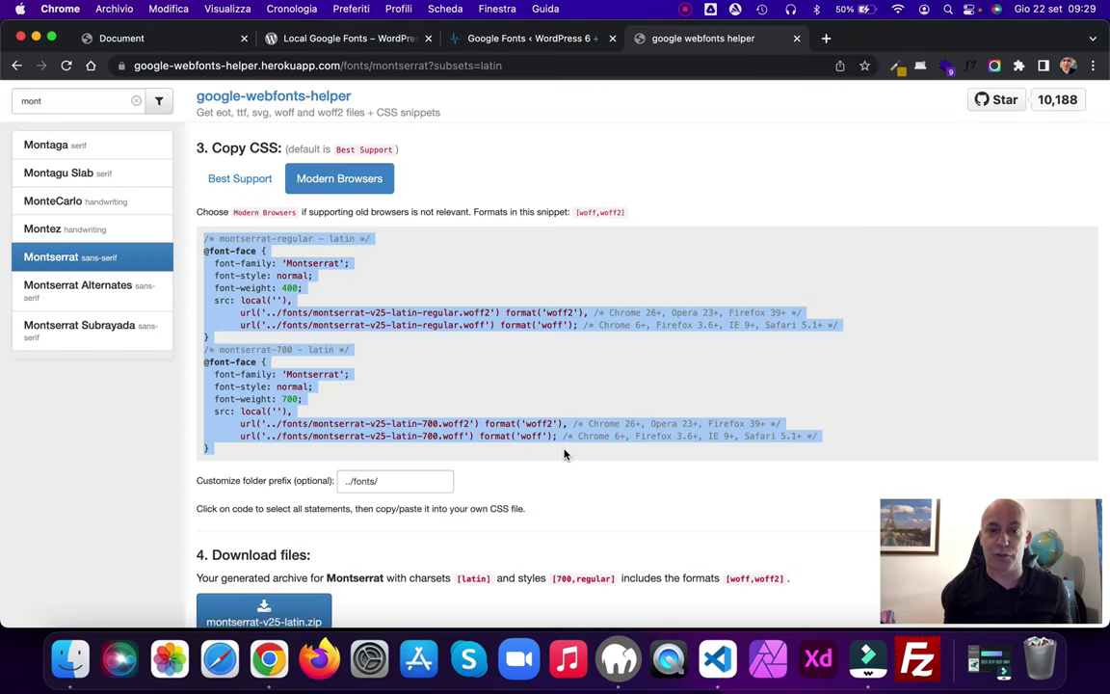
scroll(564, 454, down, 2)
scroll(564, 454, down, 1)
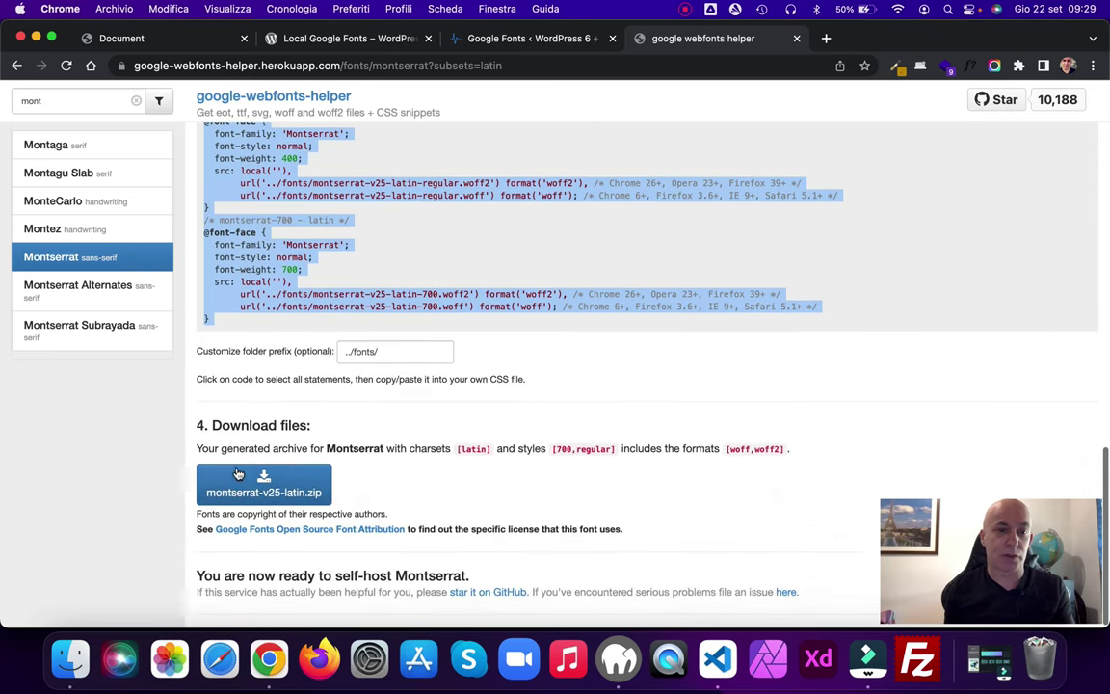
click(284, 493)
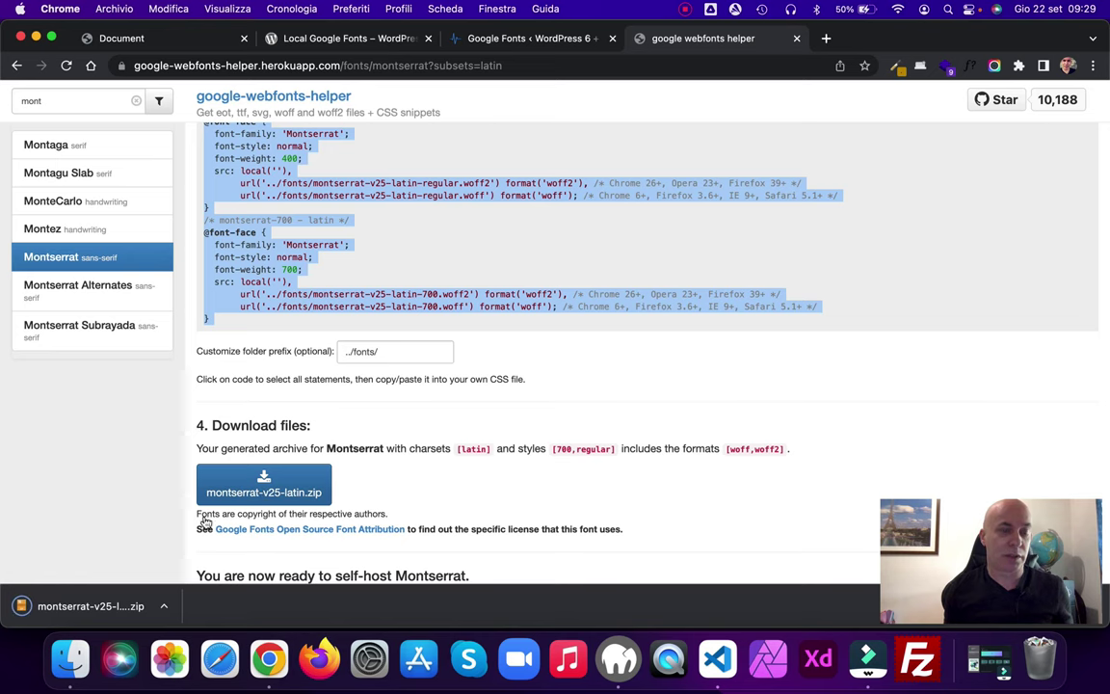
click(114, 603)
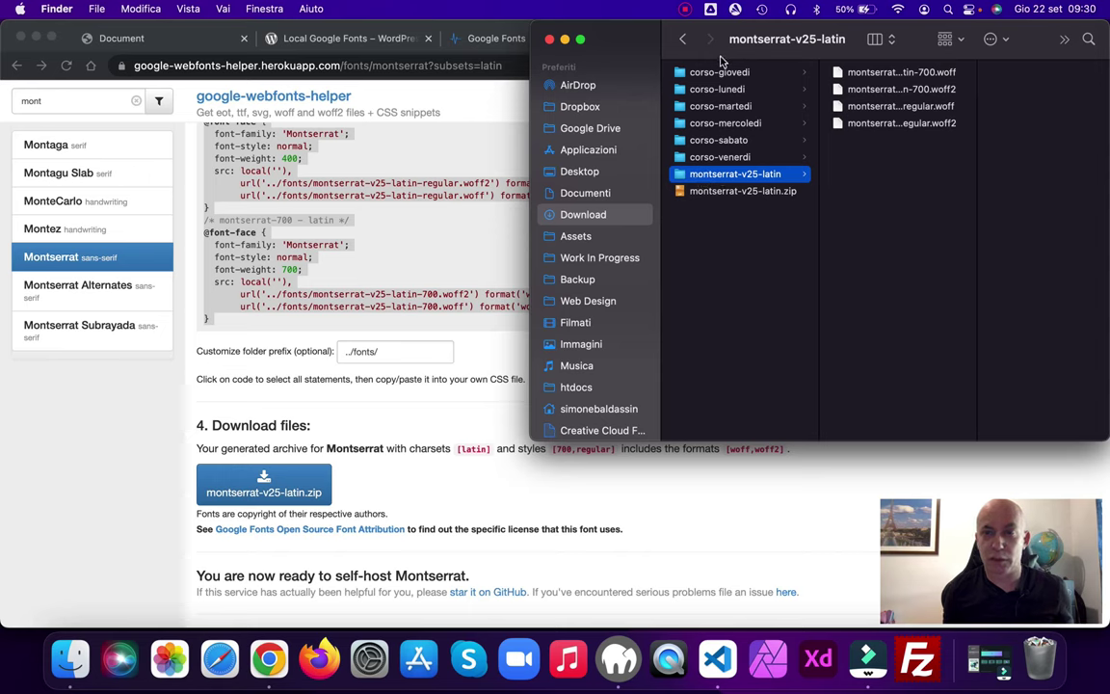
Step: Rename the extracted montserrat-v25-latin folder to fonts
click(720, 174)
text(font)
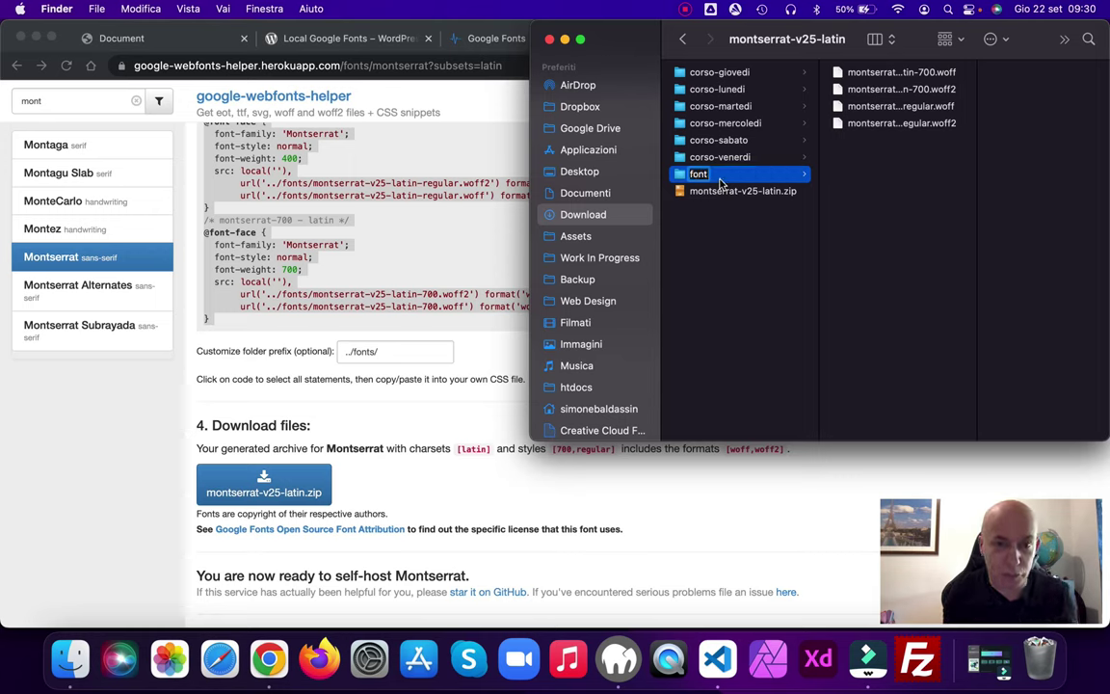
text(s)
key(Return)
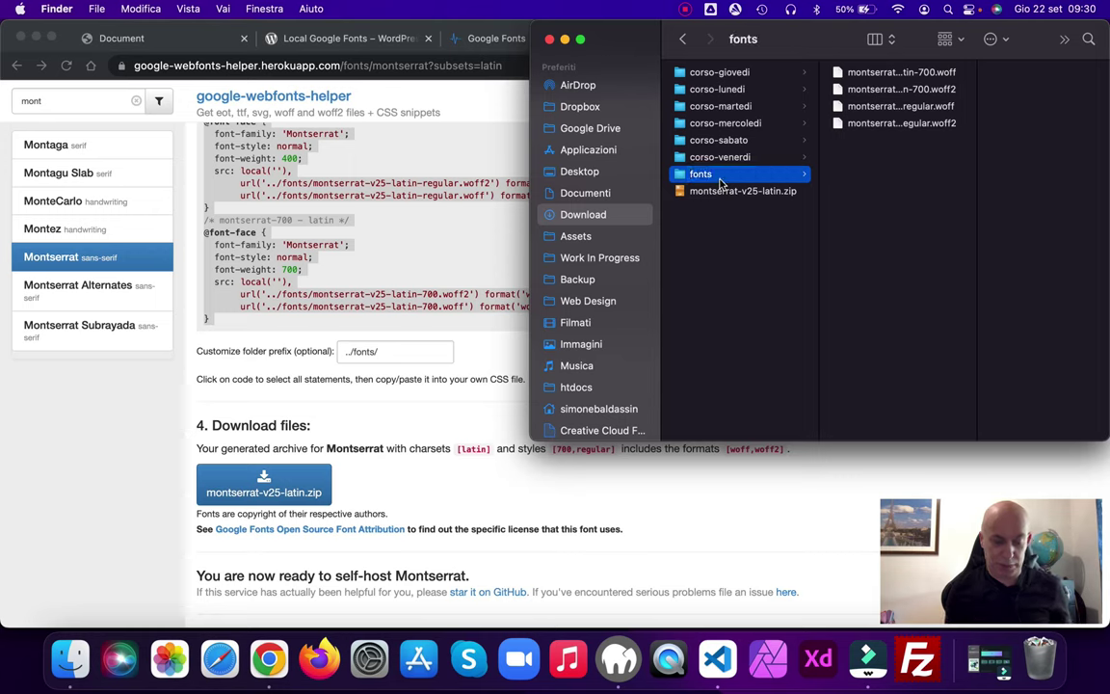
Step: Paste the fonts folder into Desktop > google beside the css folder and index.html
click(579, 172)
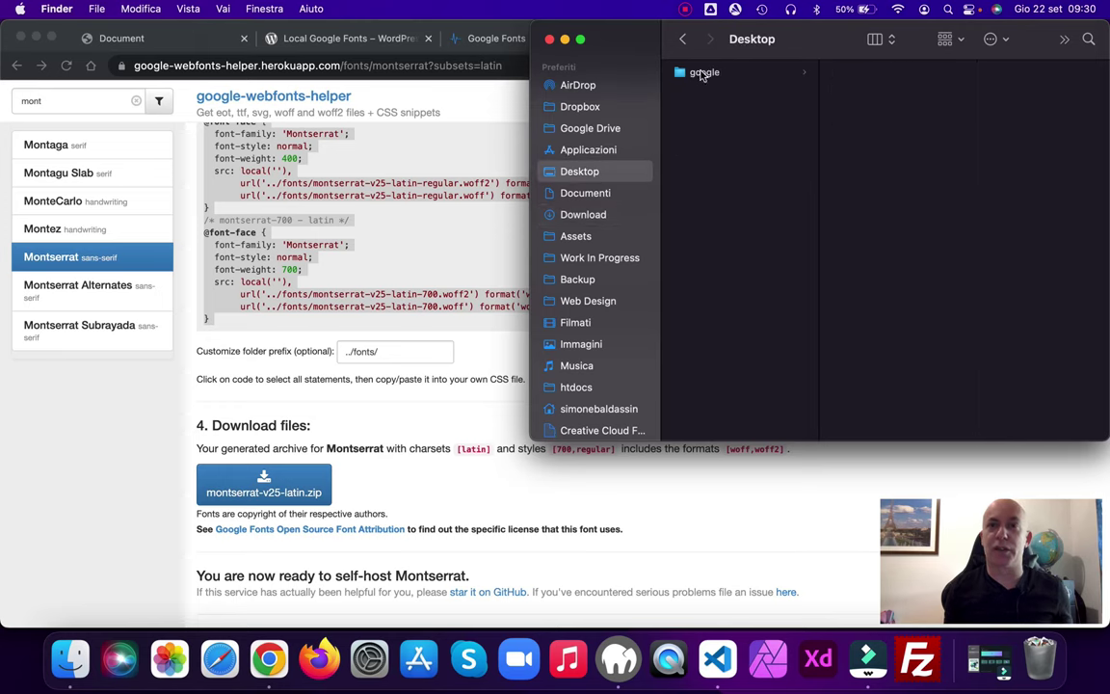
click(704, 73)
key(super+v)
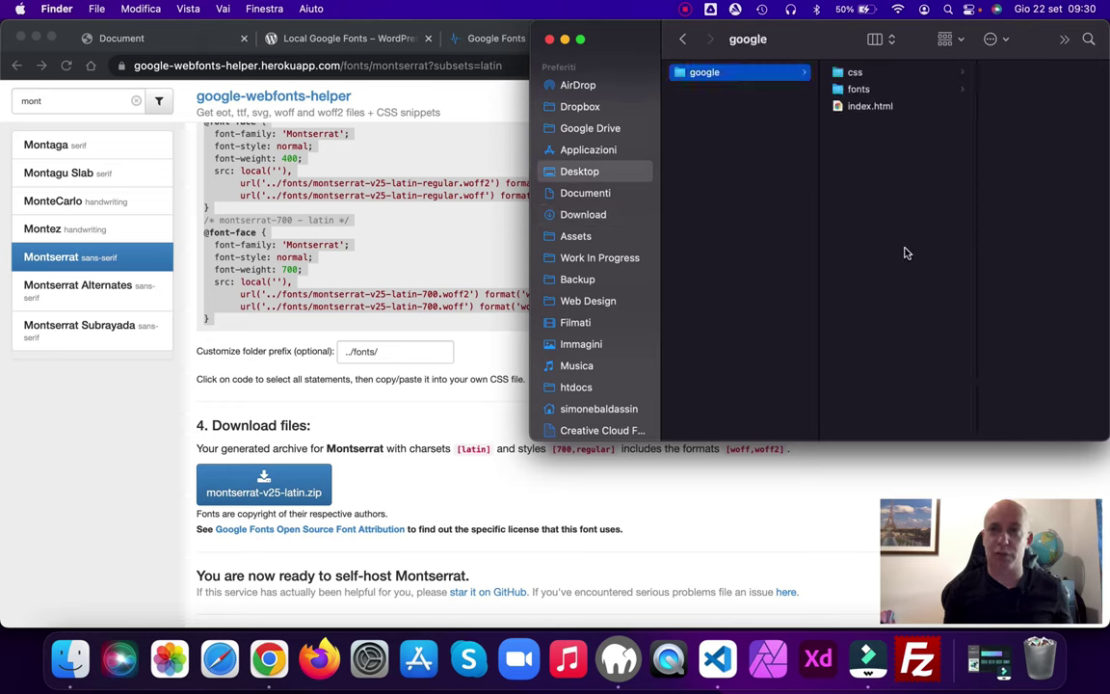
click(854, 74)
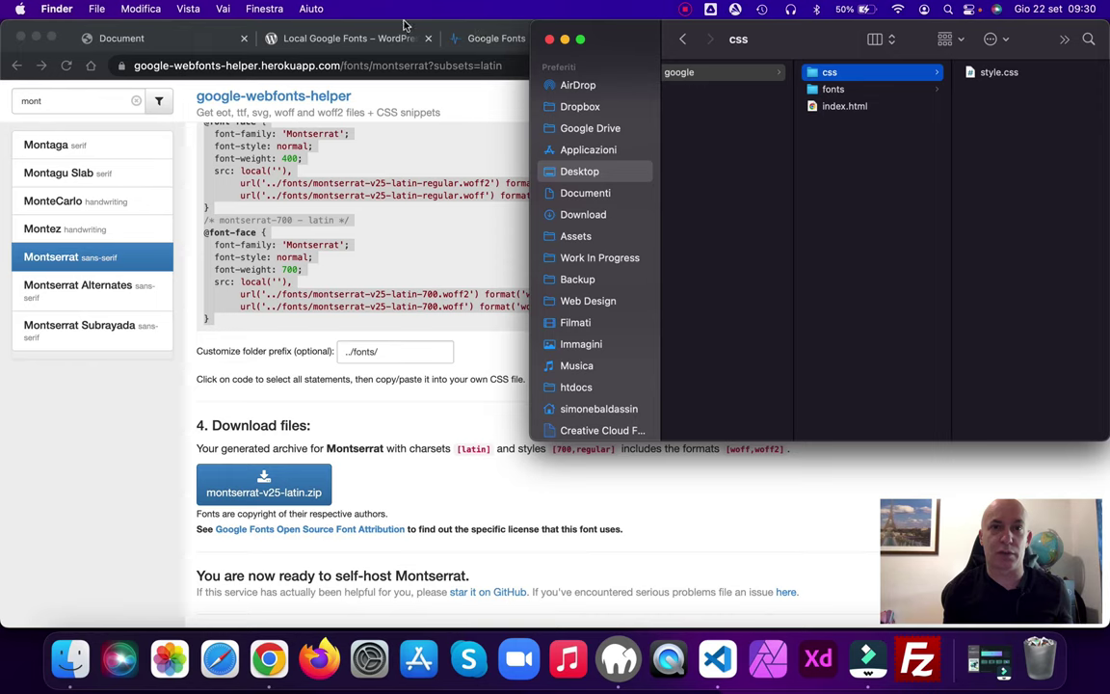
click(128, 43)
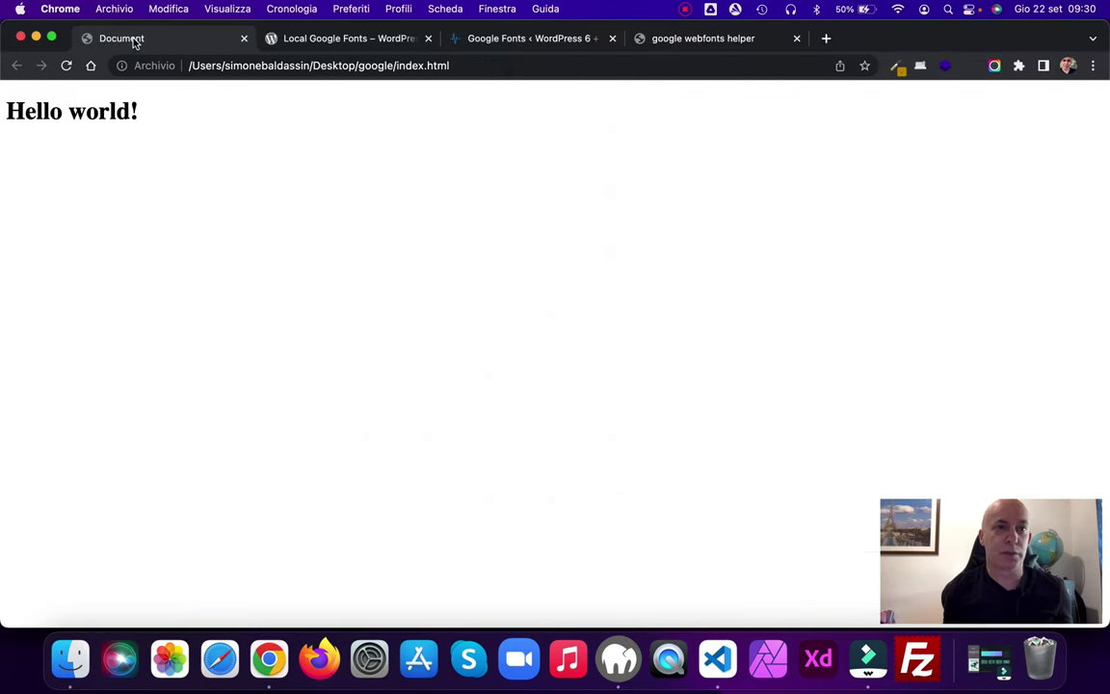
Step: Reload the local index.html so Hello world! renders in Montserrat
click(65, 66)
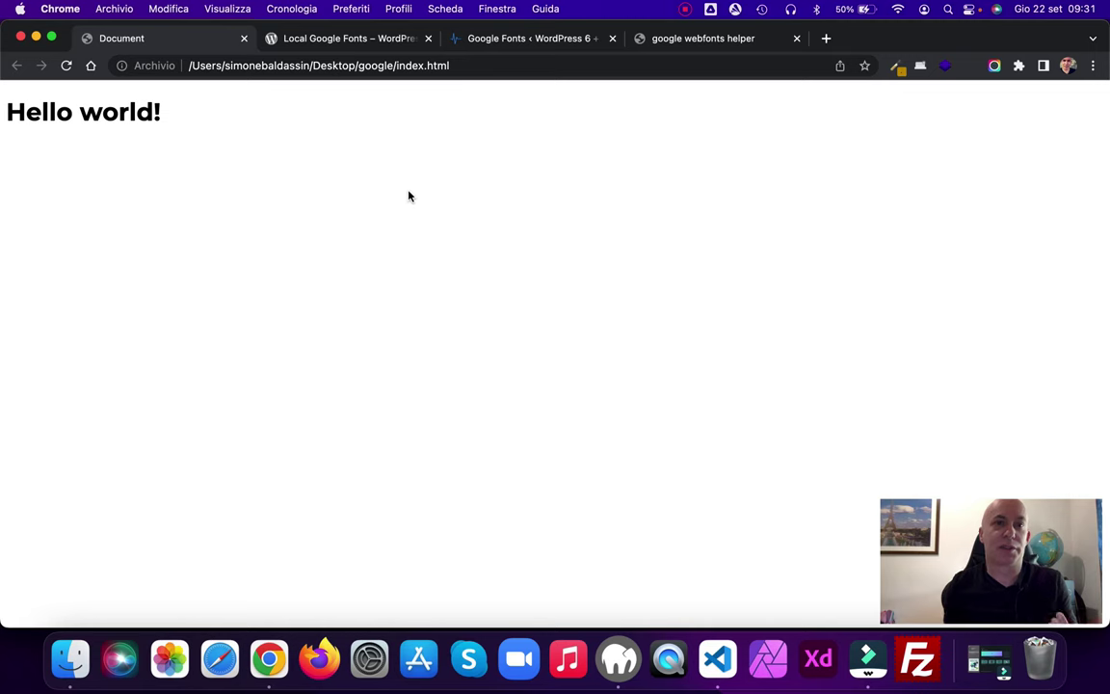
Step: Browse the Local Google Fonts plugin page, then switch to the local site's Google Fonts settings
click(356, 39)
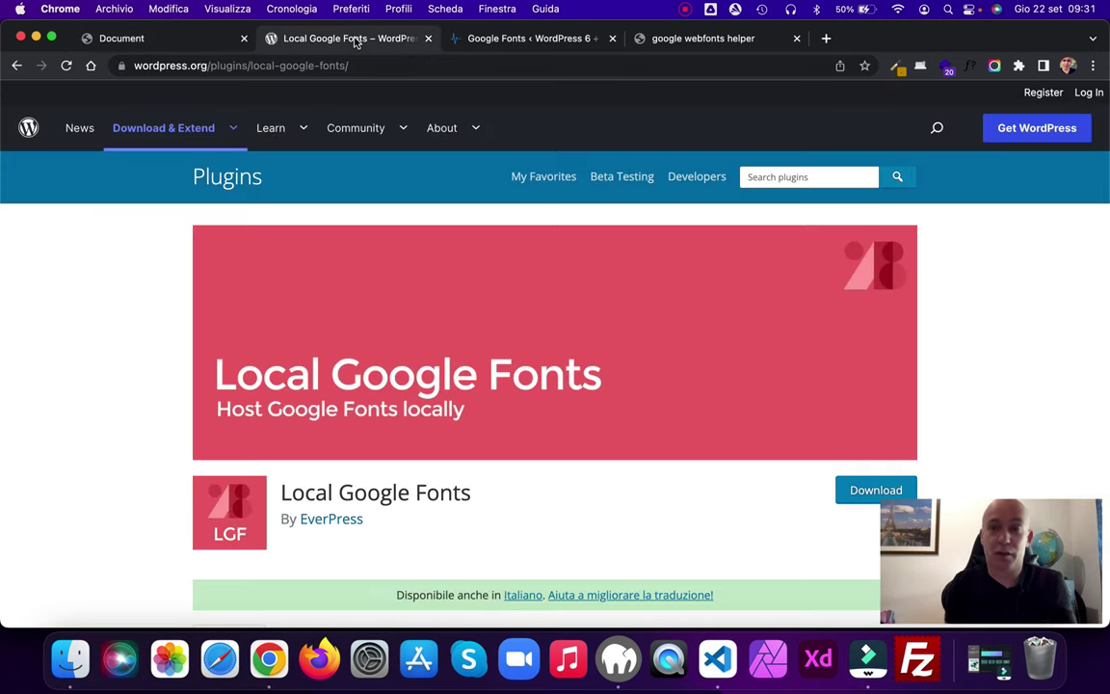
scroll(485, 275, down, 2)
scroll(484, 275, down, 3)
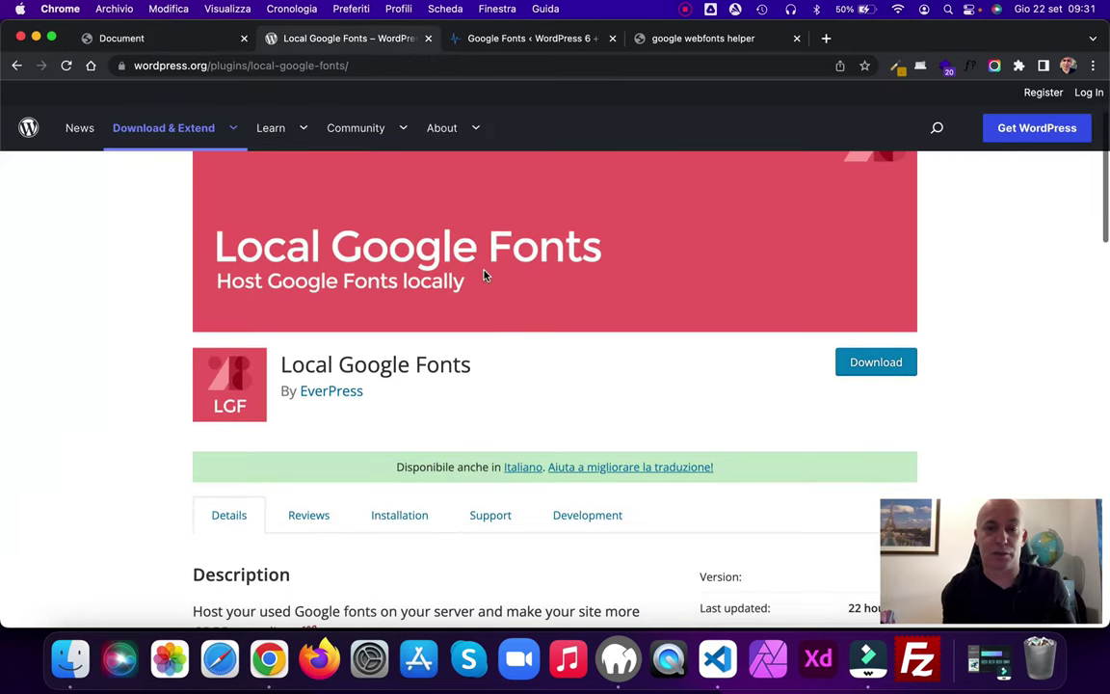
scroll(485, 276, up, 3)
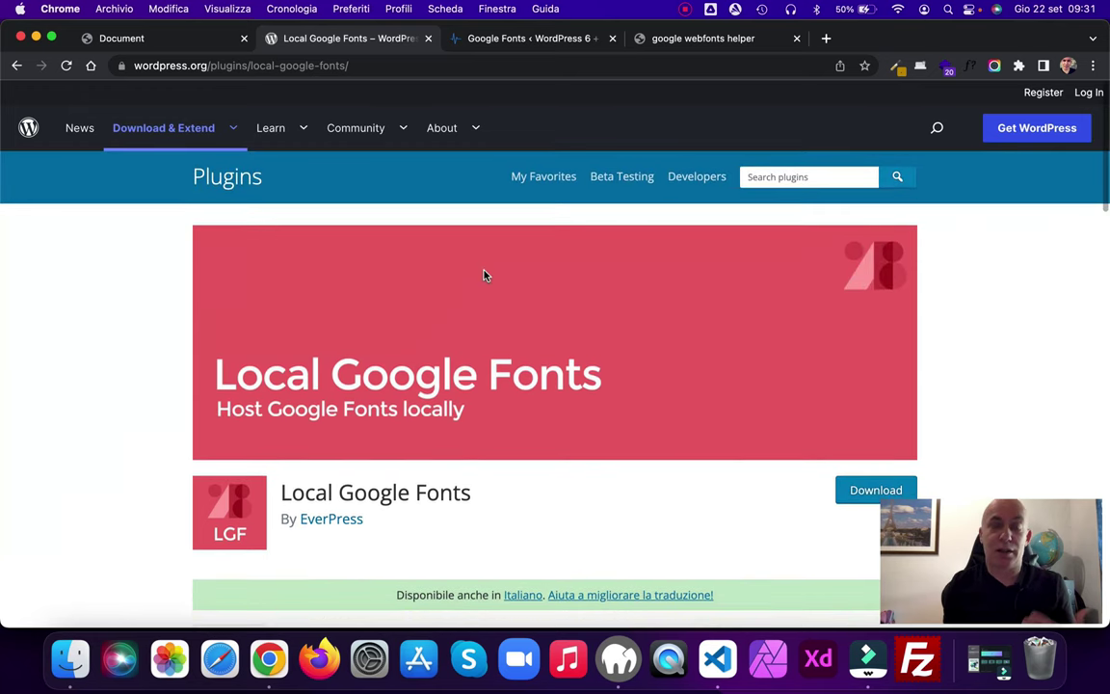
click(511, 38)
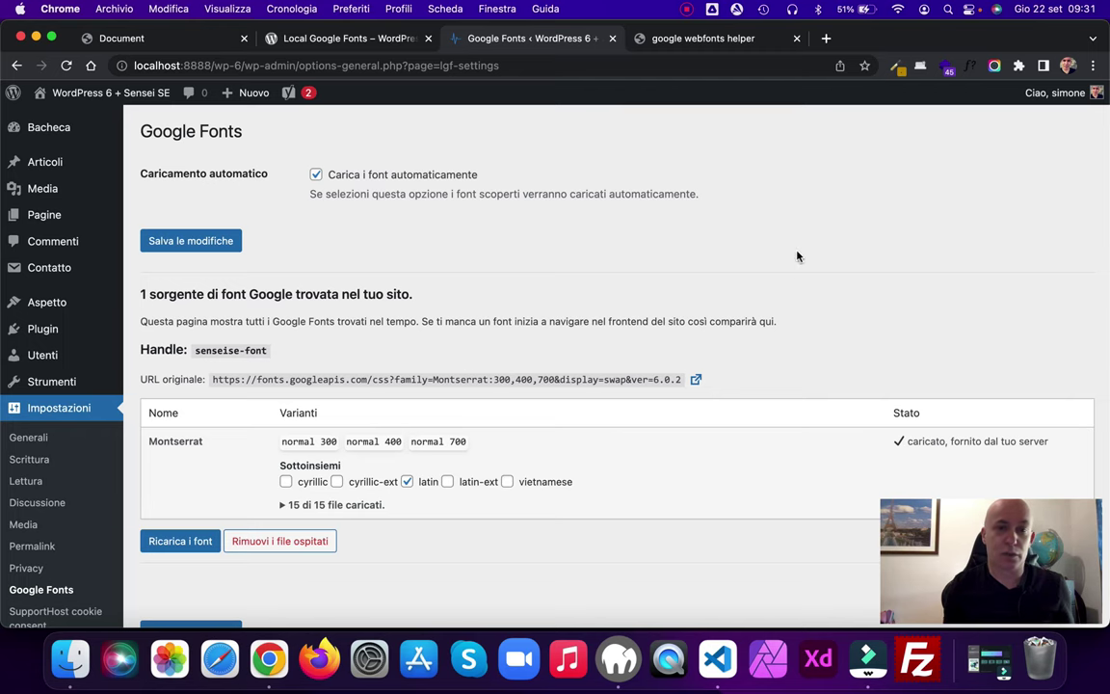
scroll(796, 269, down, 2)
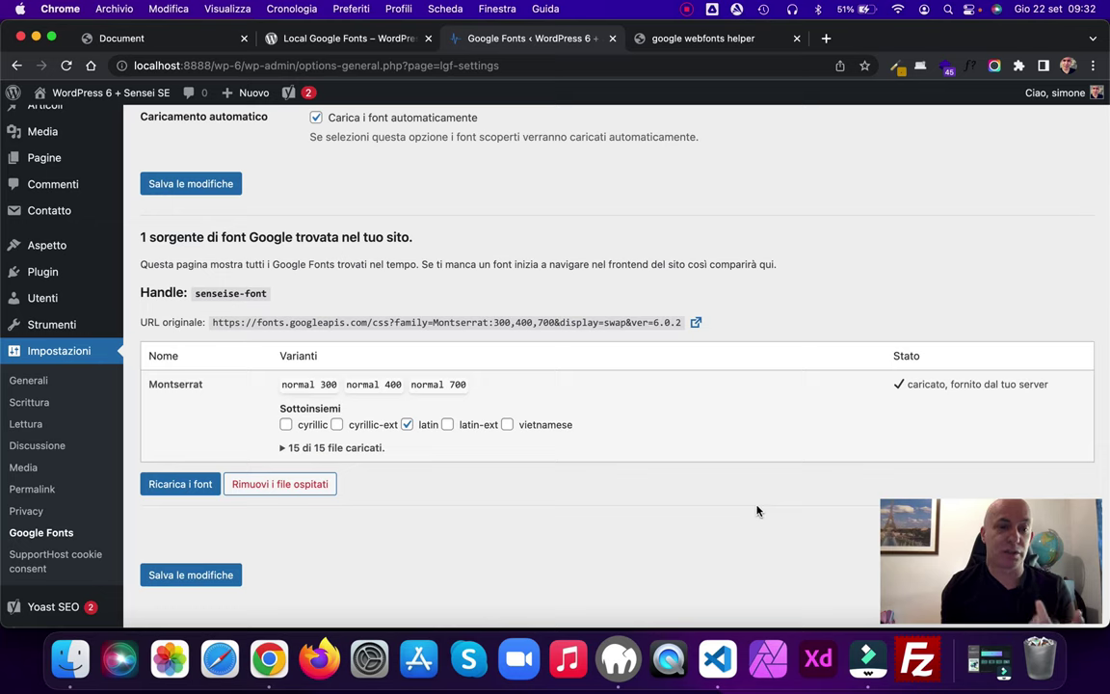
Step: Open wp-content/uploads/fonts and its hashed subfolder holding font.css and the Montserrat files
click(58, 670)
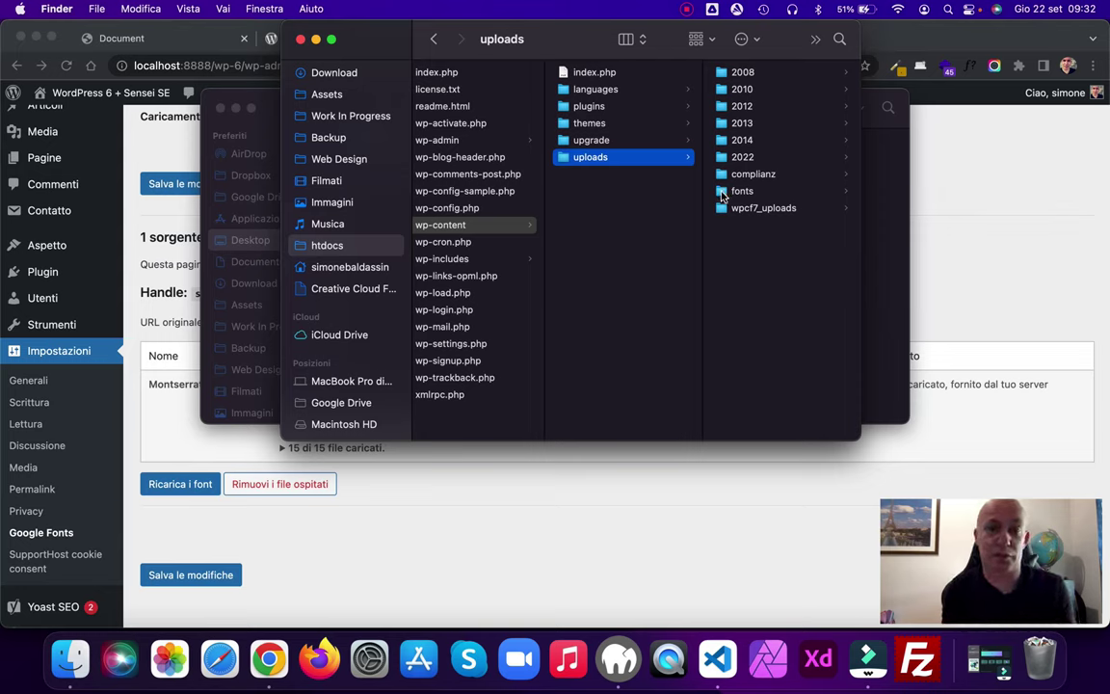
click(724, 192)
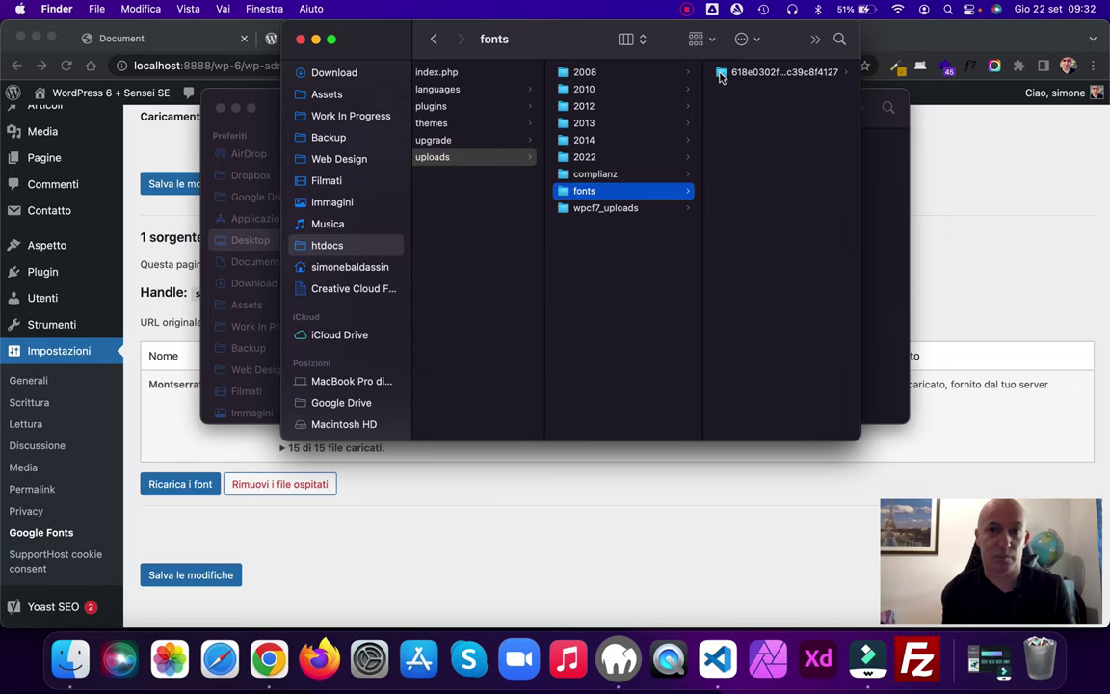
click(723, 73)
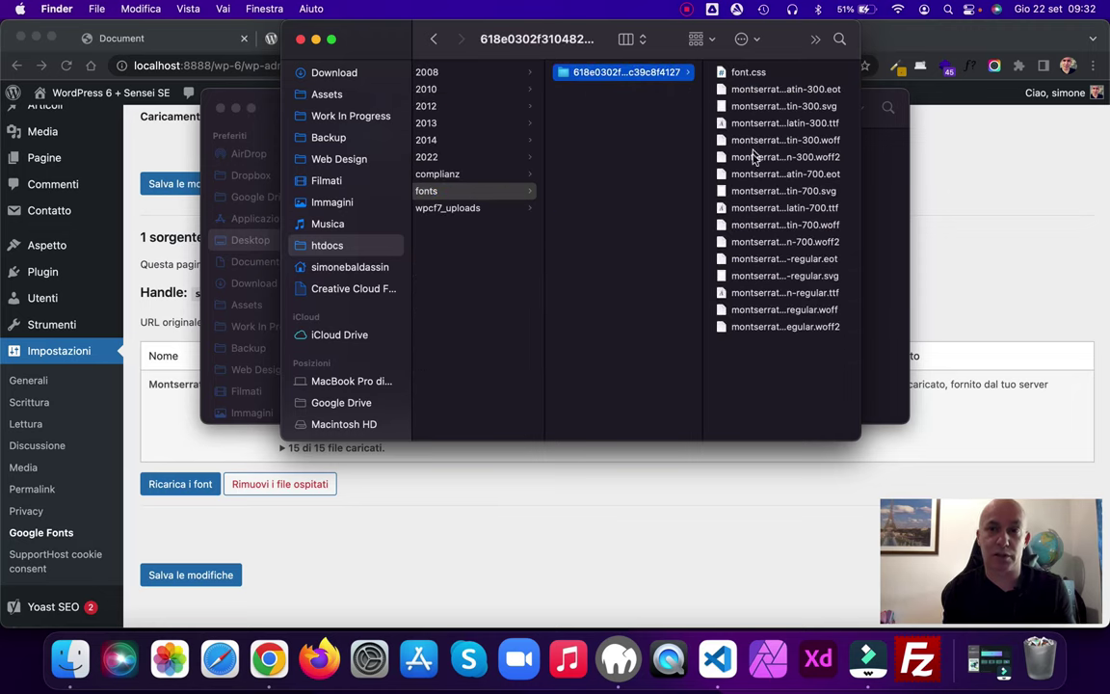